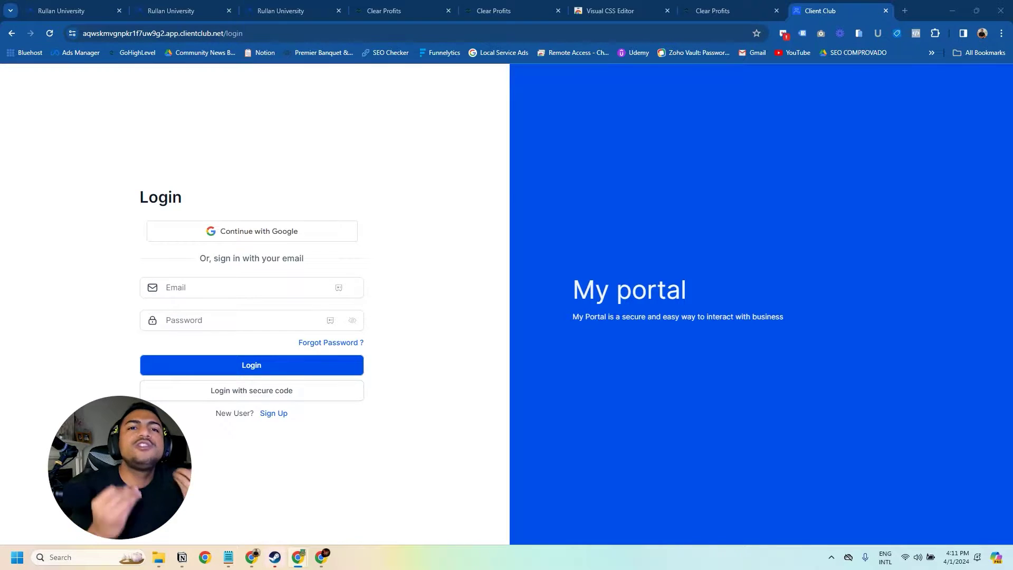
# Switch to the Rullan University portal login, briefly compare it with the Magnetic Flows portal, then minimize Magnetic Flows.
pyautogui.click(77, 13)
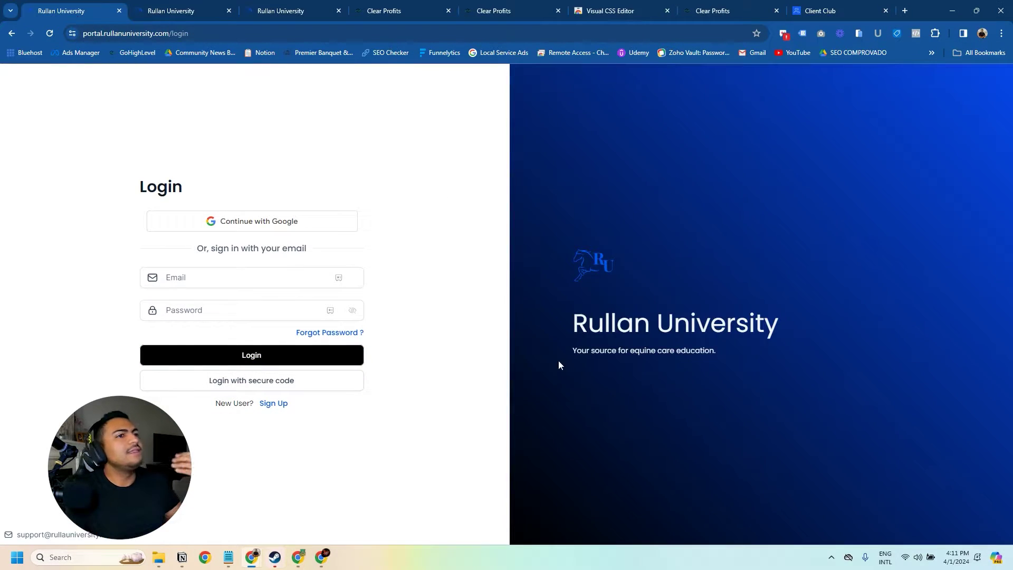
pyautogui.click(322, 557)
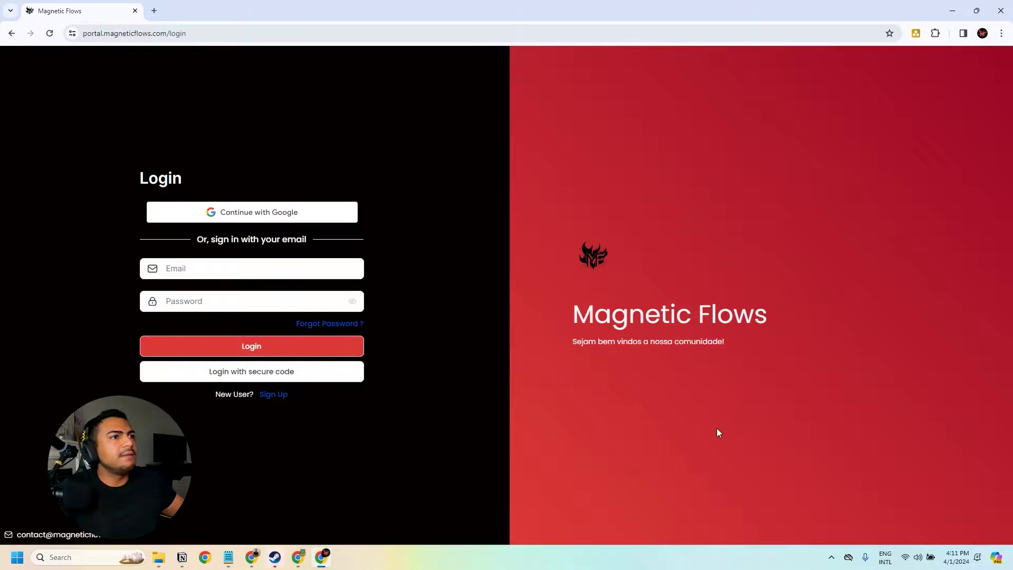
pyautogui.click(951, 12)
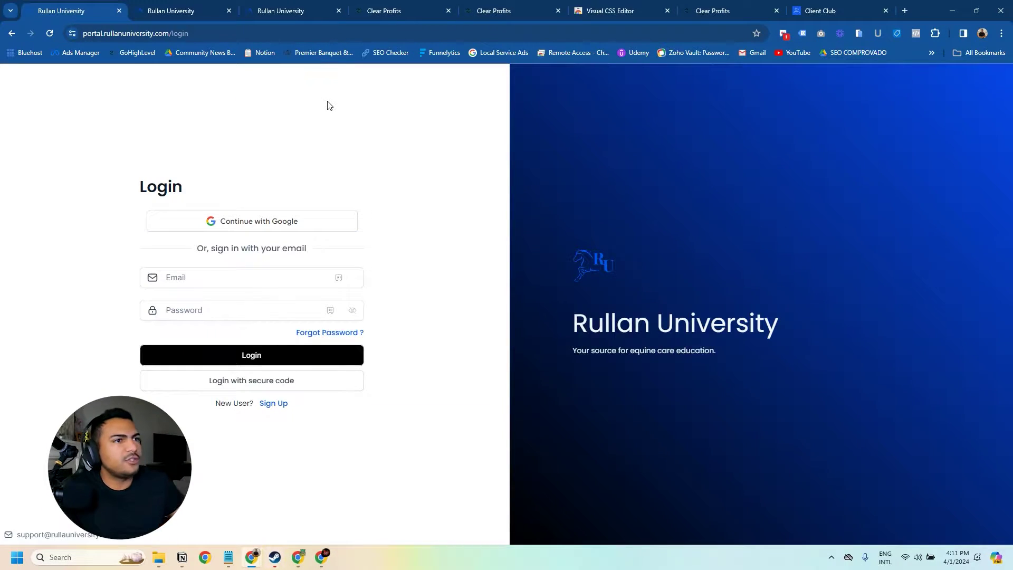
# View the Rullan University course library and the Junior Vet Assistant course page.
pyautogui.click(169, 10)
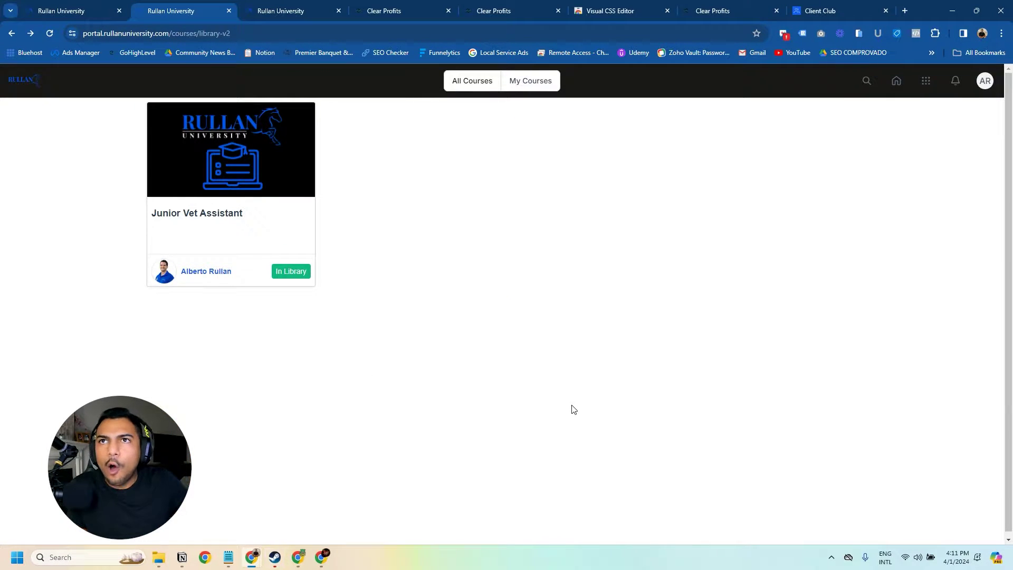
pyautogui.click(322, 10)
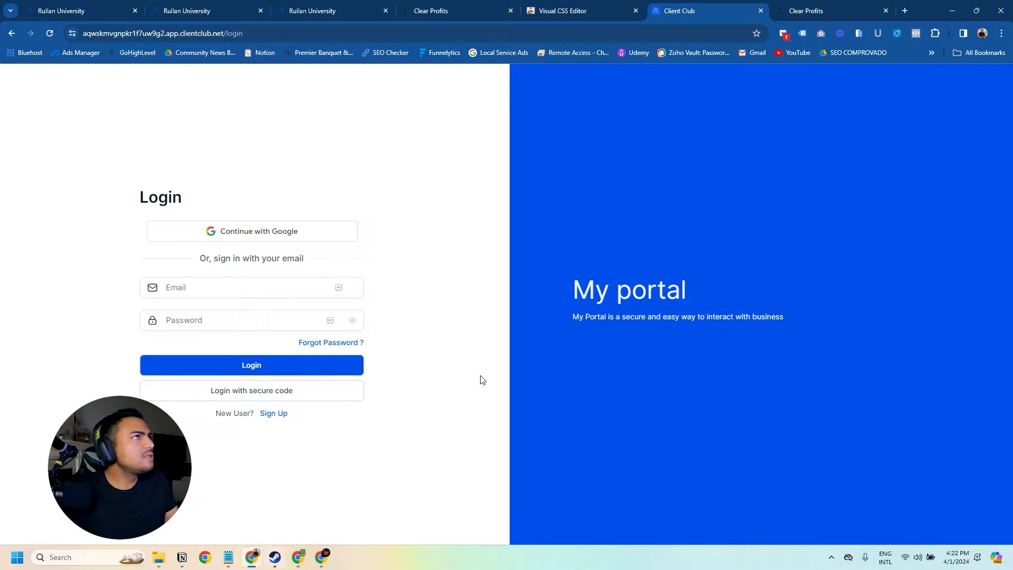
# Open the client portal's Branding settings in the Clear Profits admin.
pyautogui.click(438, 10)
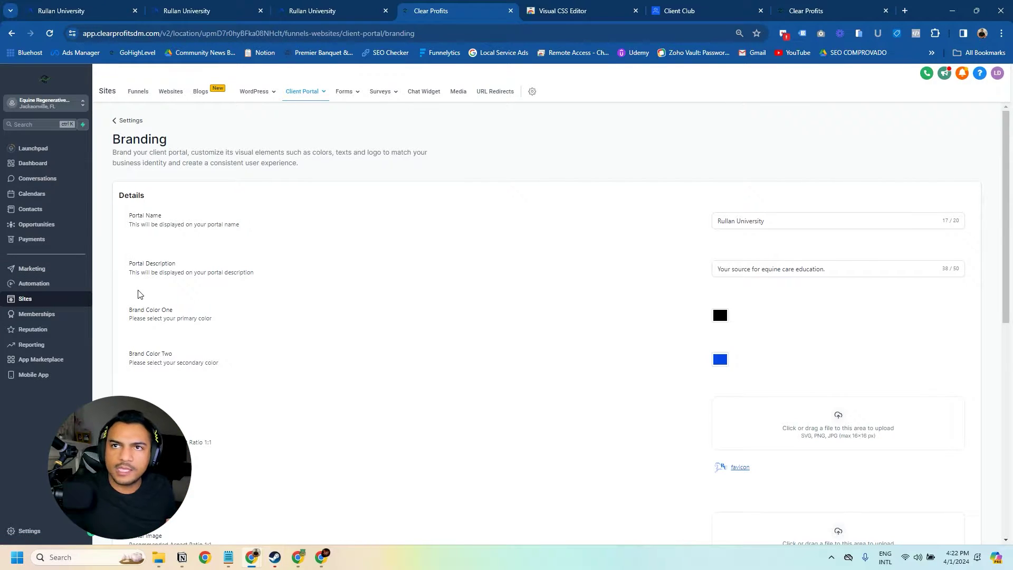
pyautogui.click(67, 104)
pyautogui.click(401, 169)
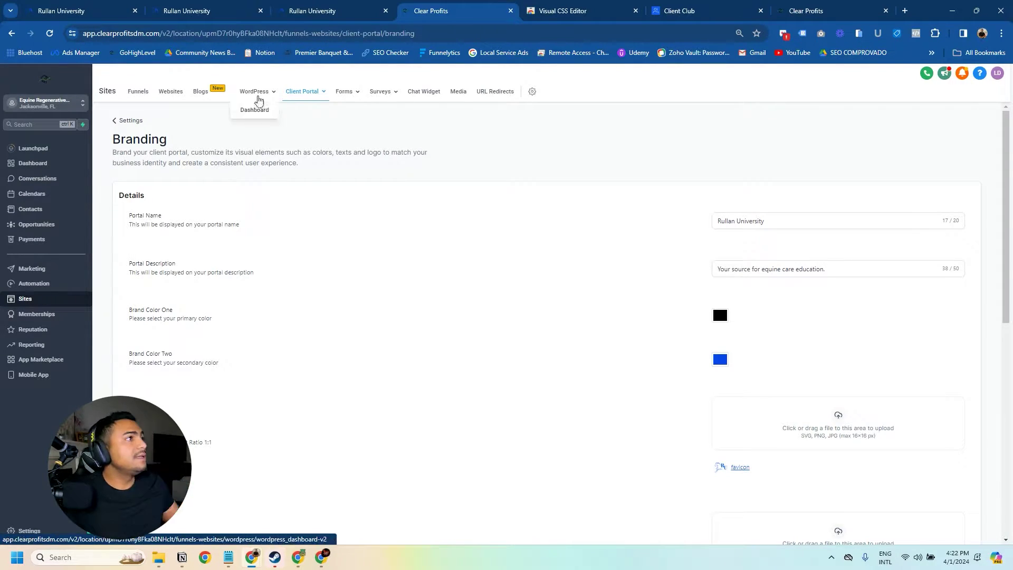
pyautogui.click(306, 109)
pyautogui.click(302, 125)
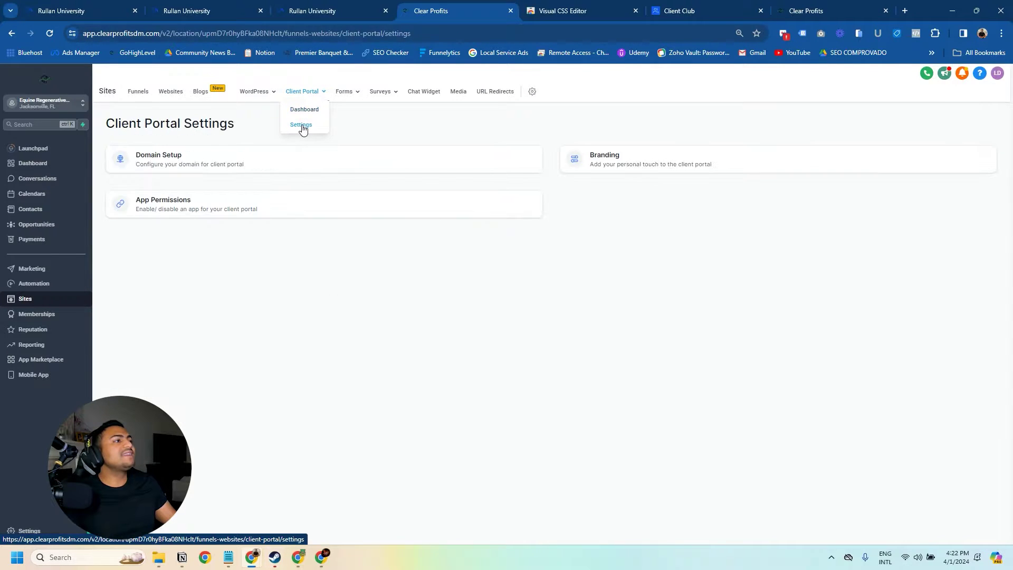
pyautogui.click(647, 166)
# Inspect the Portal Name 'Rullan University' and the description 'Your source for equine care education.'.
pyautogui.click(775, 222)
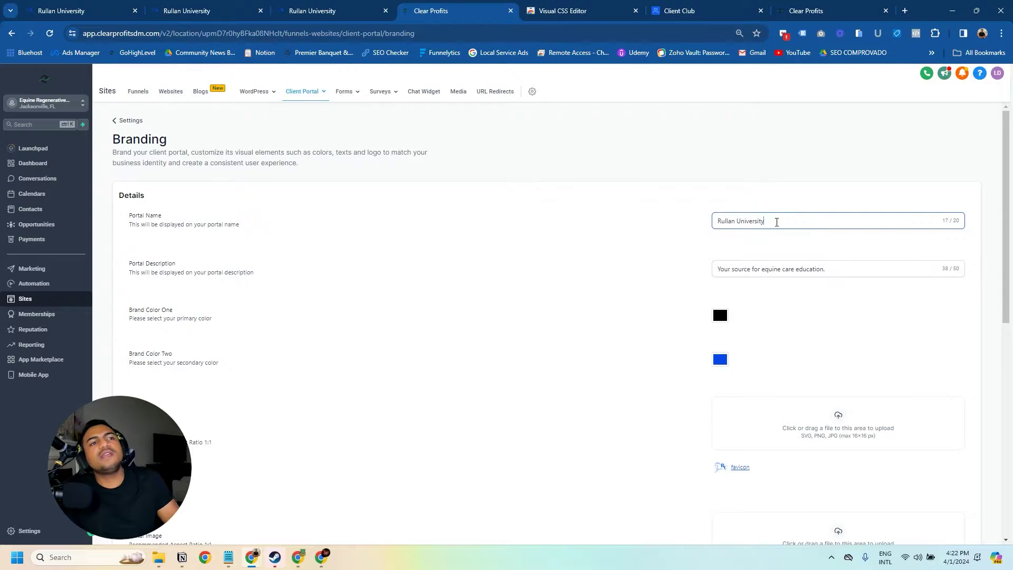
pyautogui.tripleClick(776, 222)
pyautogui.click(769, 270)
pyautogui.moveTo(844, 270); pyautogui.dragTo(717, 270)
pyautogui.click(821, 294)
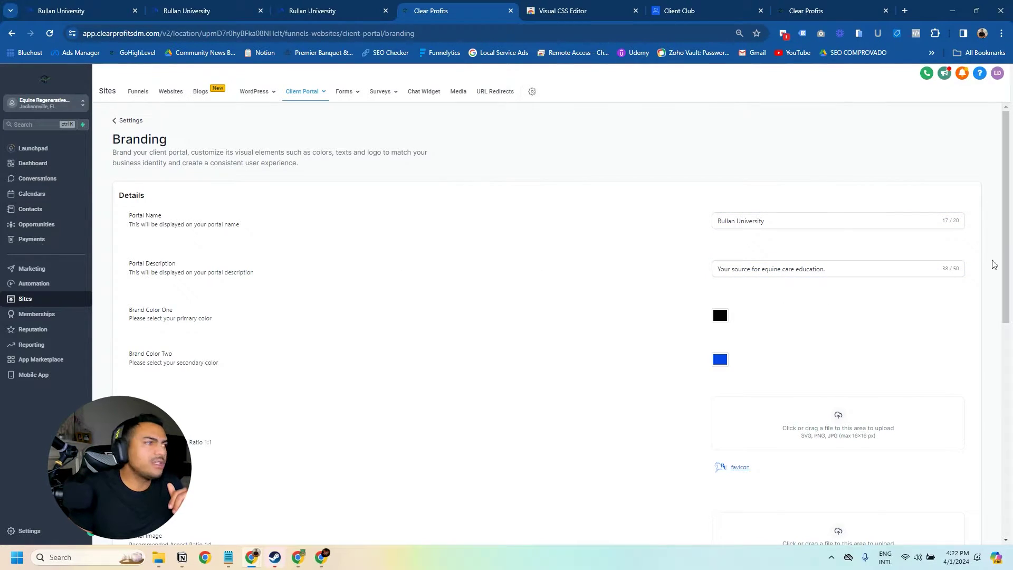
pyautogui.tripleClick(948, 270)
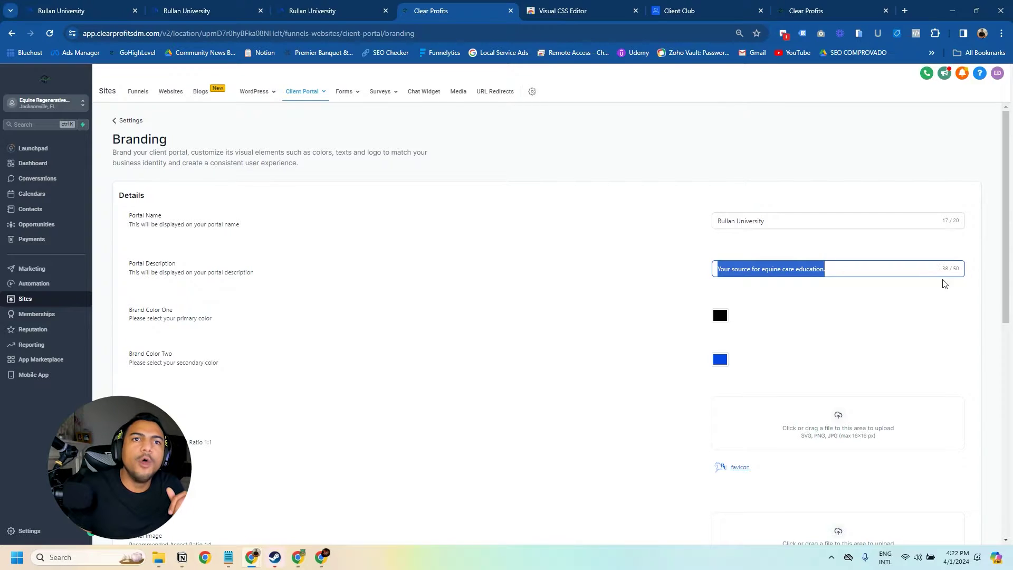
pyautogui.click(892, 289)
pyautogui.click(909, 267)
pyautogui.click(793, 290)
pyautogui.scroll(-2, 721, 227)
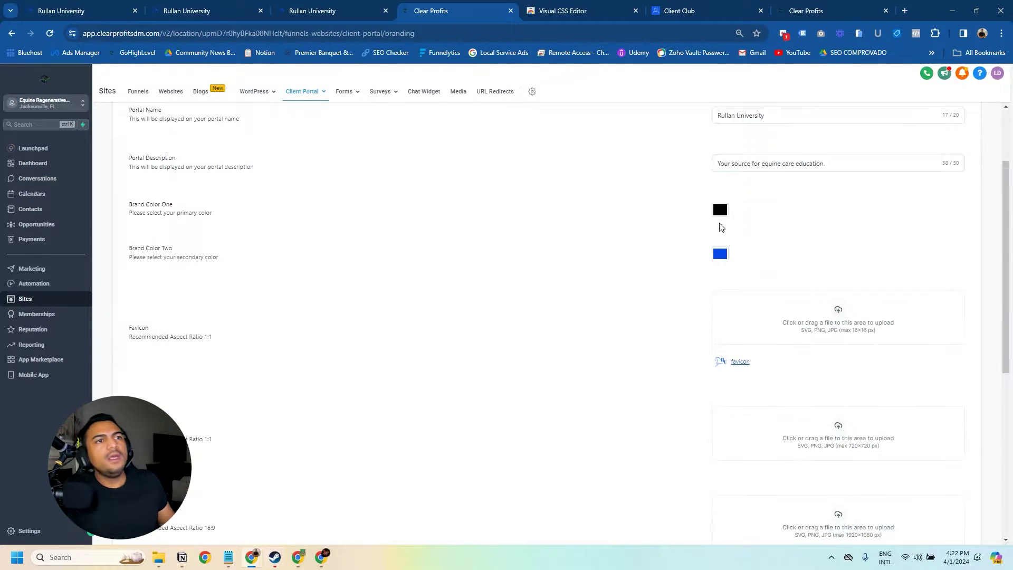
pyautogui.hotkey('ctrl', '1')
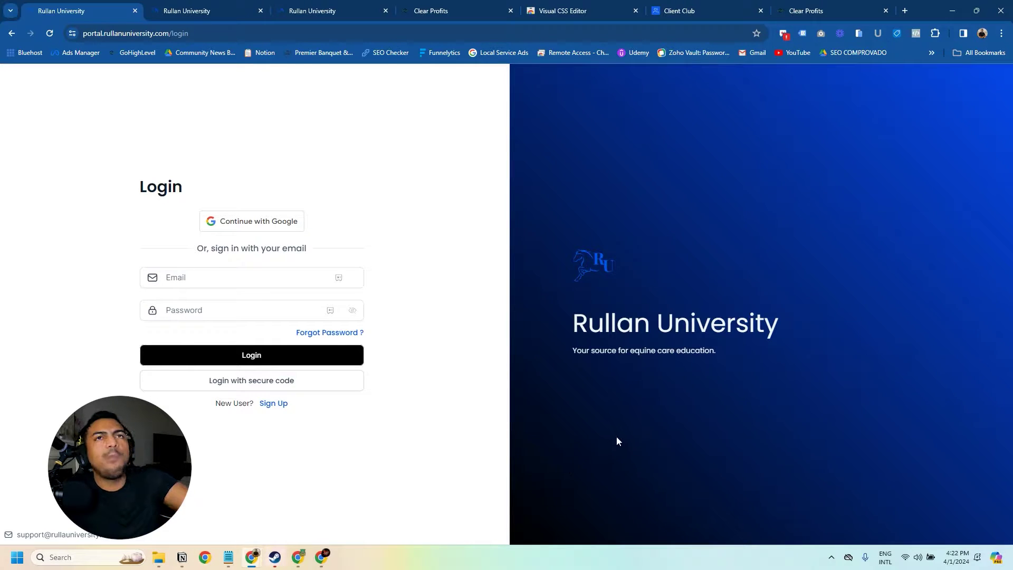
pyautogui.click(432, 14)
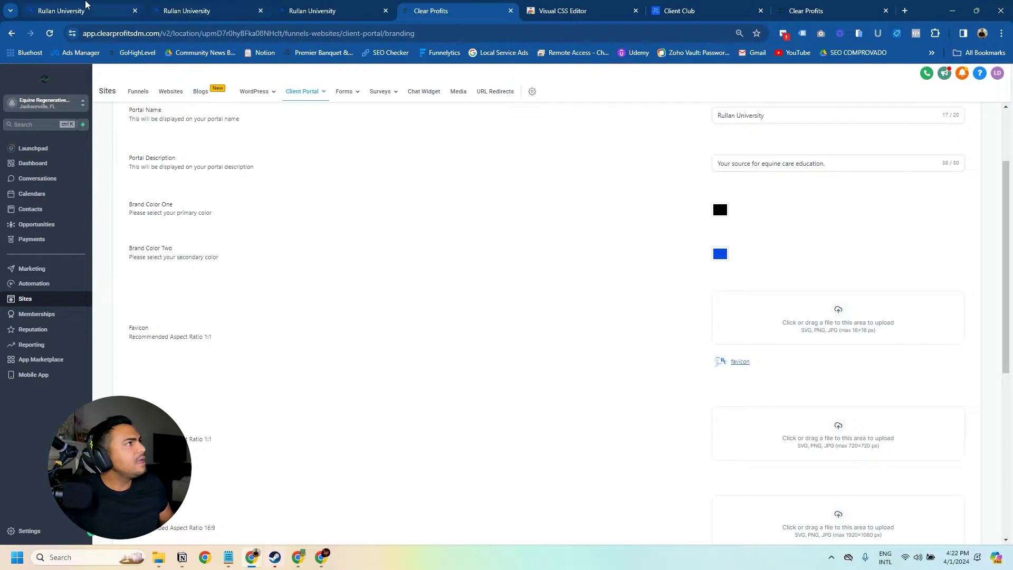
pyautogui.click(80, 6)
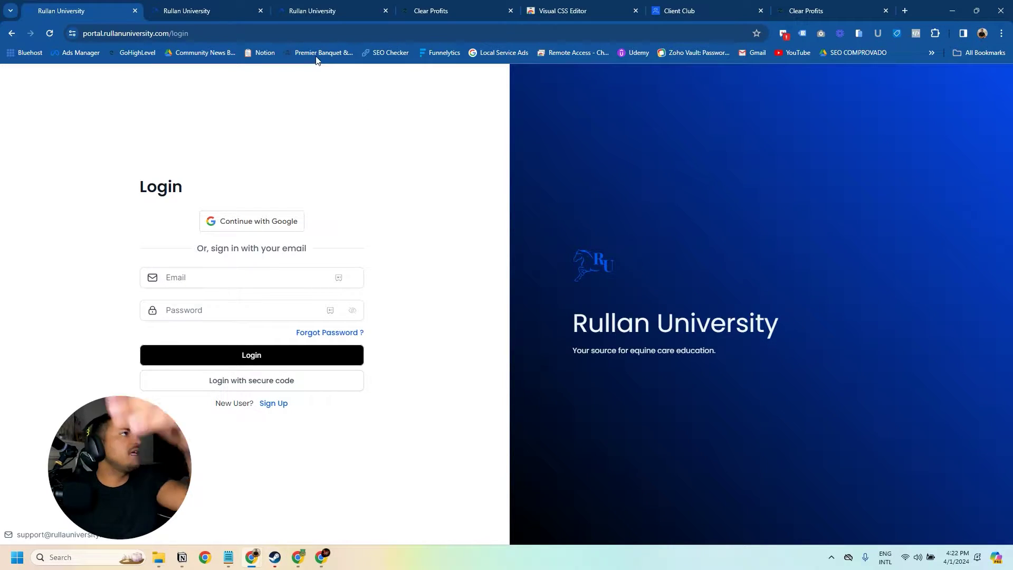
pyautogui.click(435, 9)
pyautogui.scroll(-2, 432, 237)
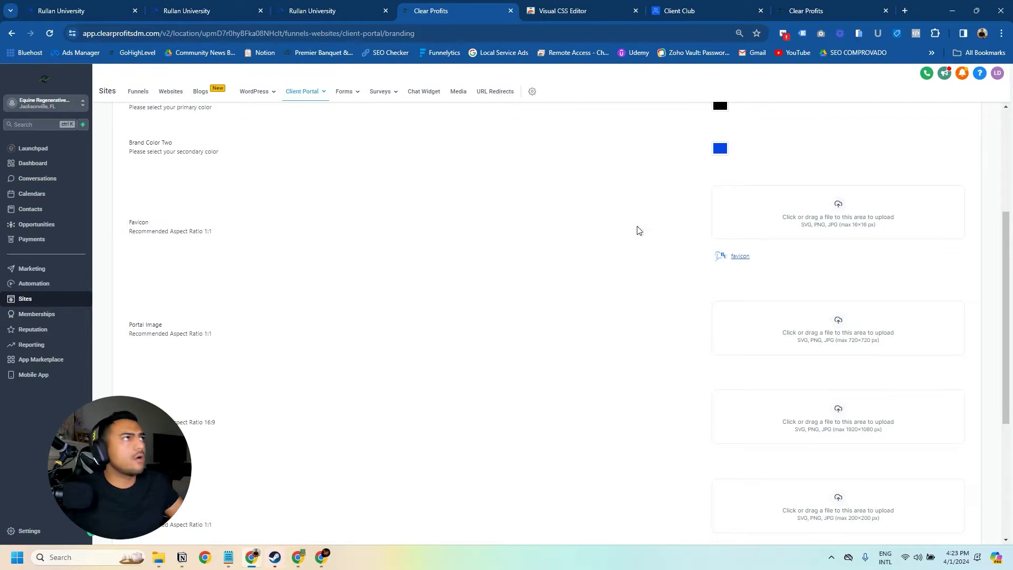
pyautogui.scroll(-2, 215, 270)
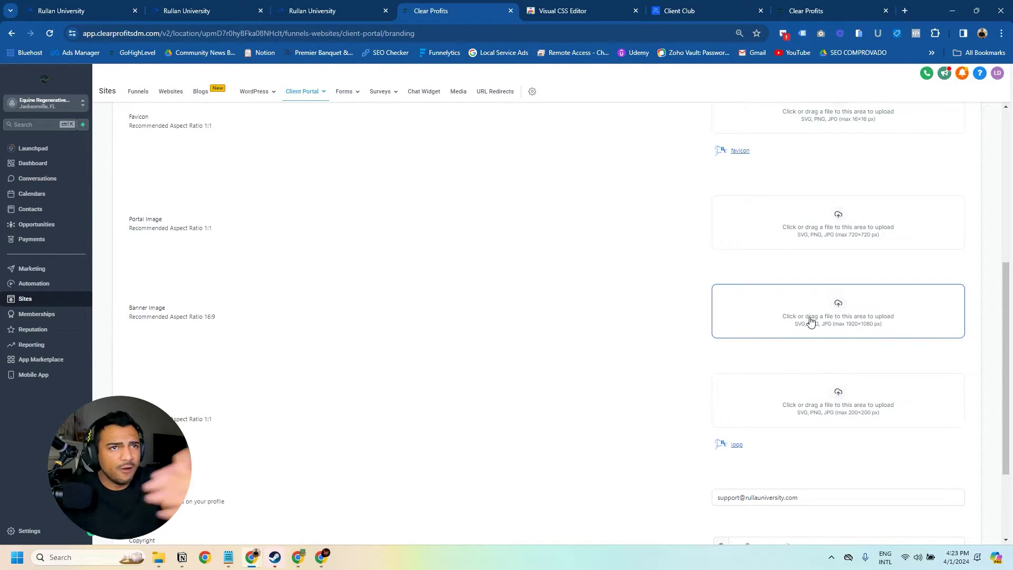
pyautogui.scroll(-2, 206, 312)
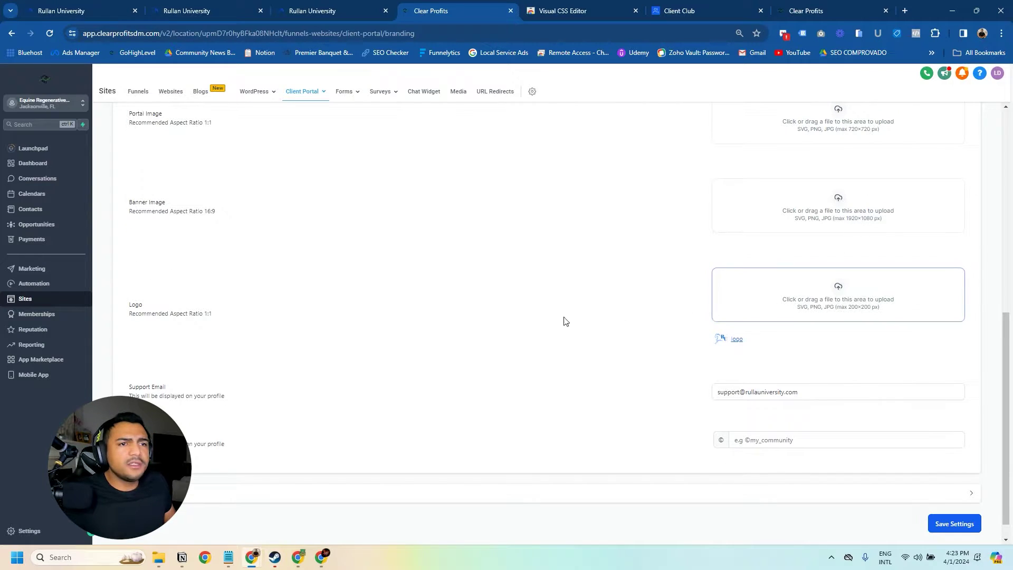
pyautogui.click(121, 11)
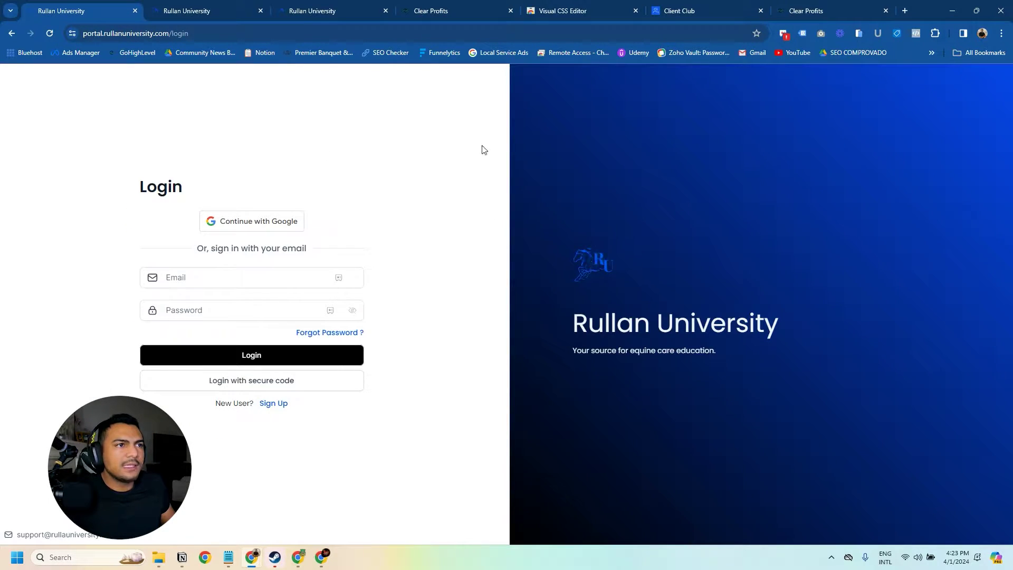
pyautogui.click(488, 9)
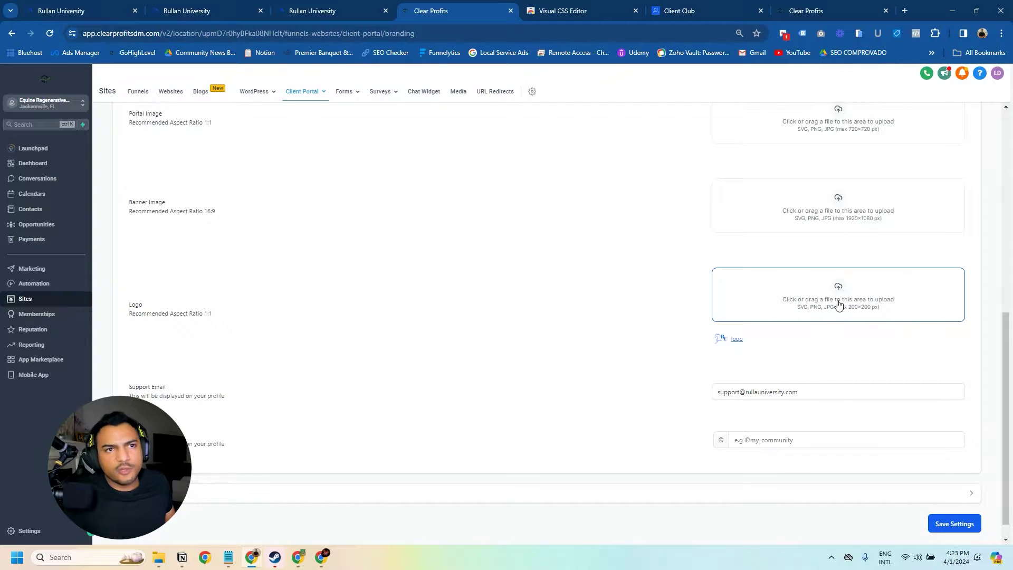
pyautogui.moveTo(810, 393); pyautogui.dragTo(656, 379)
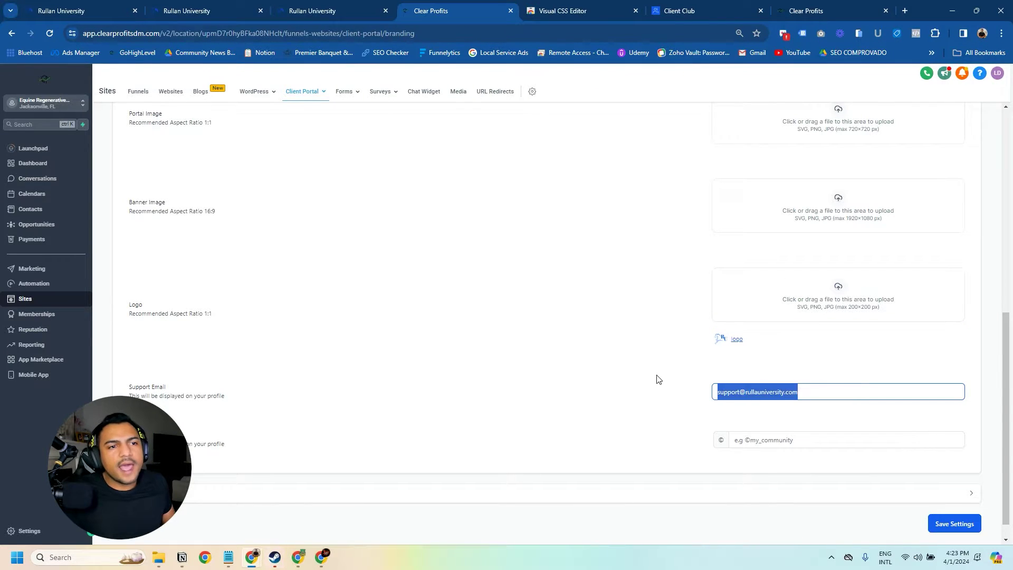
pyautogui.click(636, 375)
pyautogui.scroll(8, 580, 317)
pyautogui.scroll(-10, 554, 239)
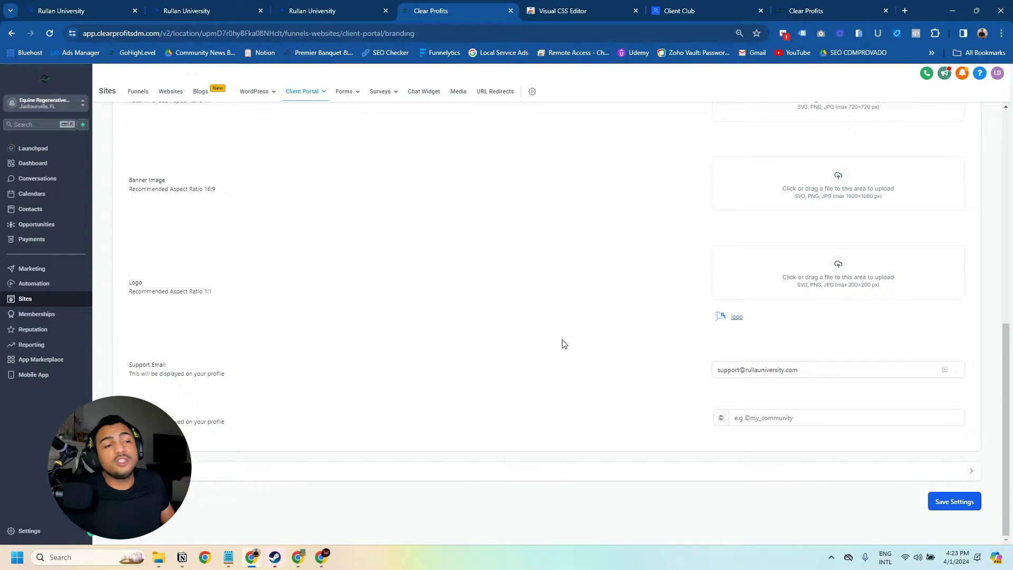
# Expand Advanced branding to reveal the Custom CSS editor, then return to the Rullan University login page.
pyautogui.click(241, 478)
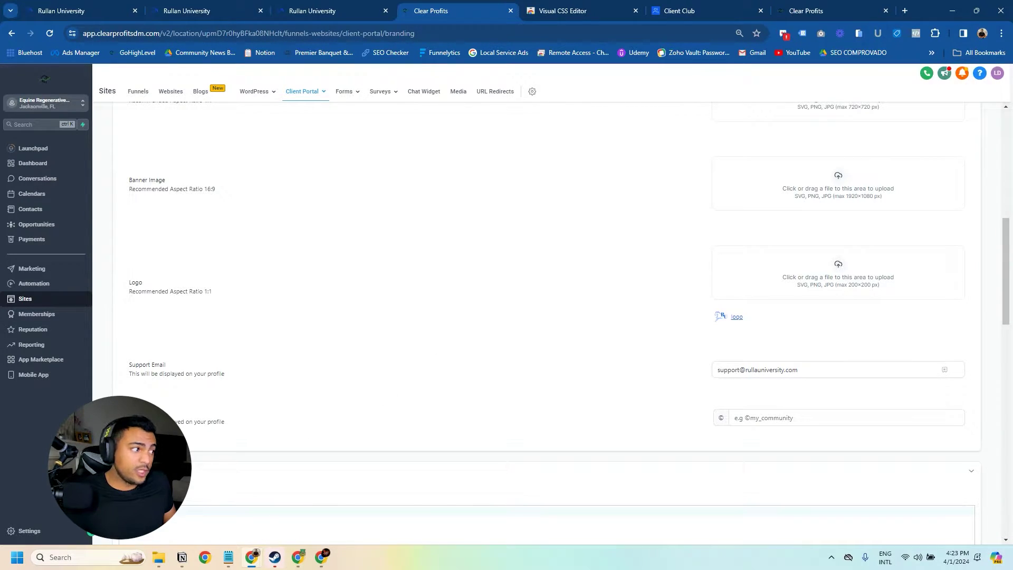
pyautogui.scroll(-7, 287, 366)
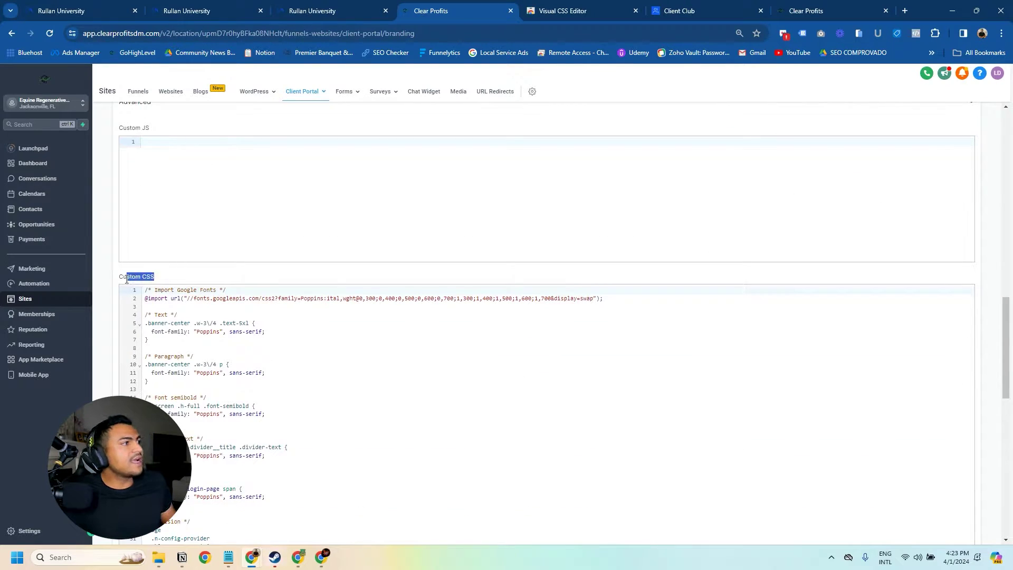
pyautogui.click(366, 340)
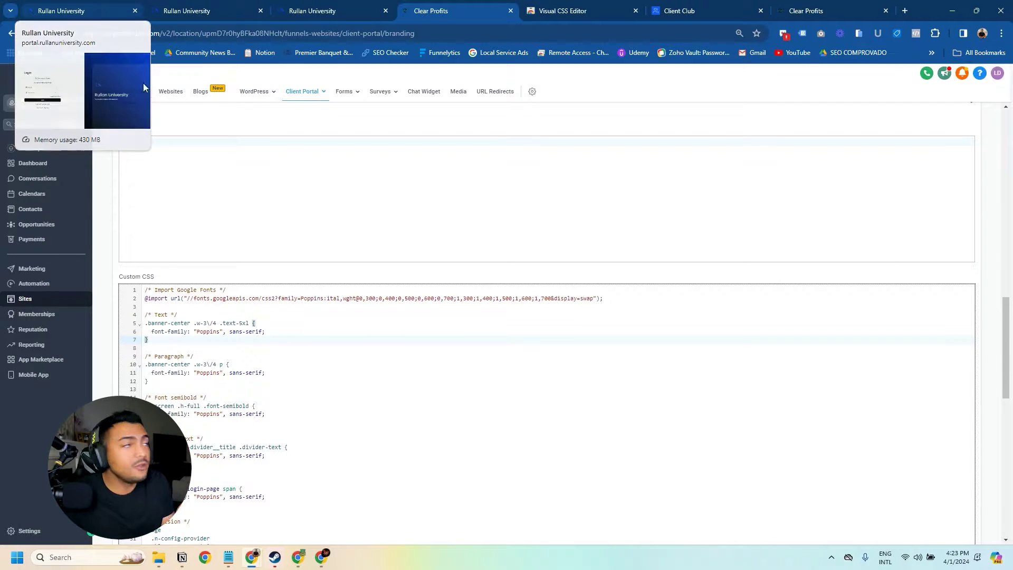
pyautogui.click(86, 14)
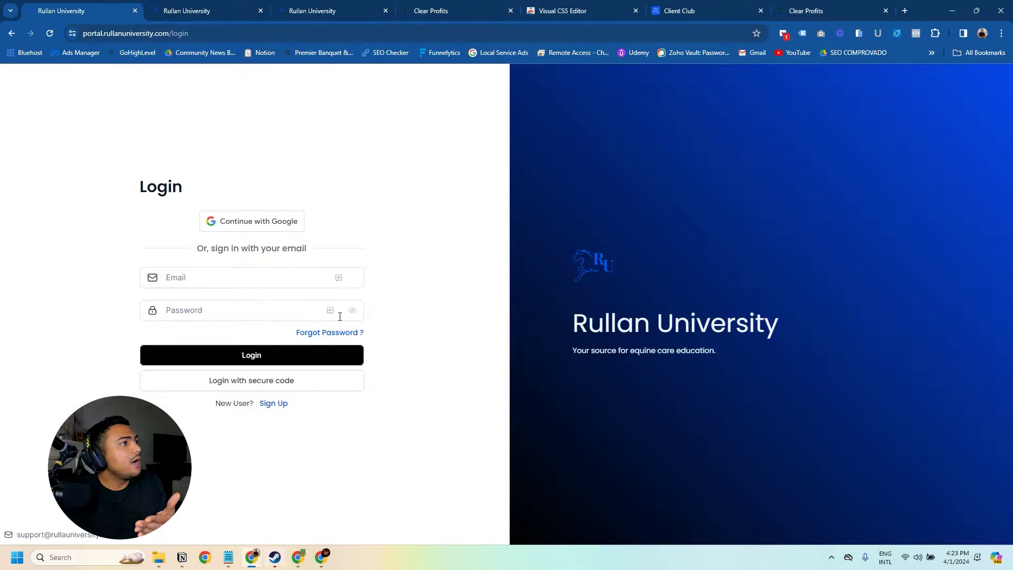
# Check the Visual CSS Editor's Web Store listing and Chrome profiles, then return to the login page.
pyautogui.click(579, 8)
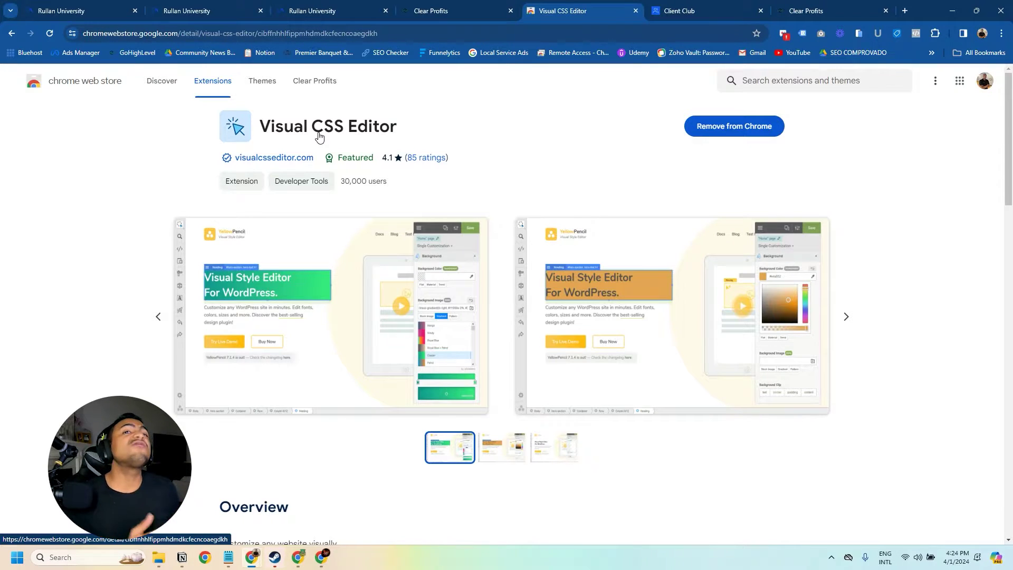
pyautogui.click(983, 33)
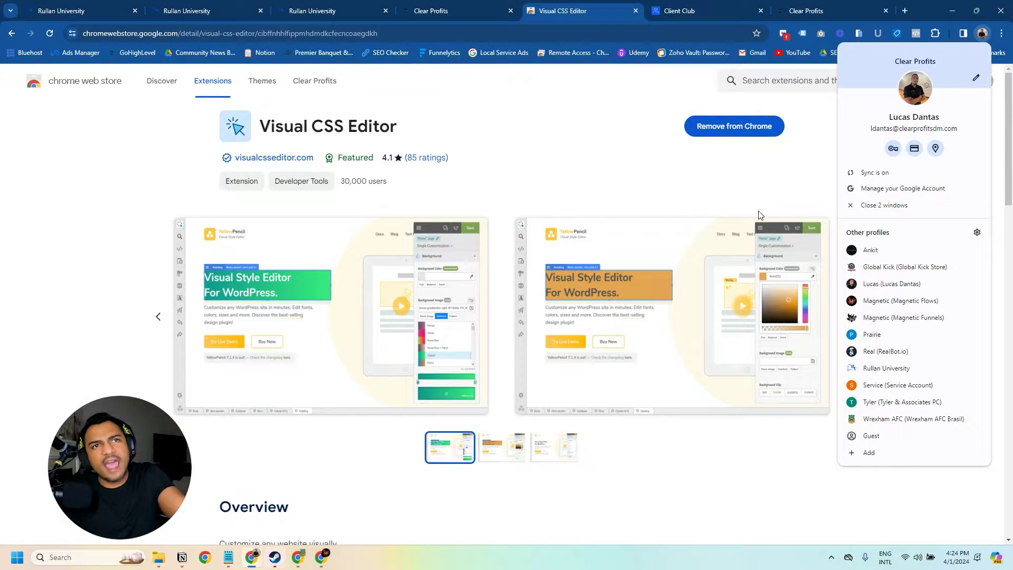
pyautogui.click(739, 226)
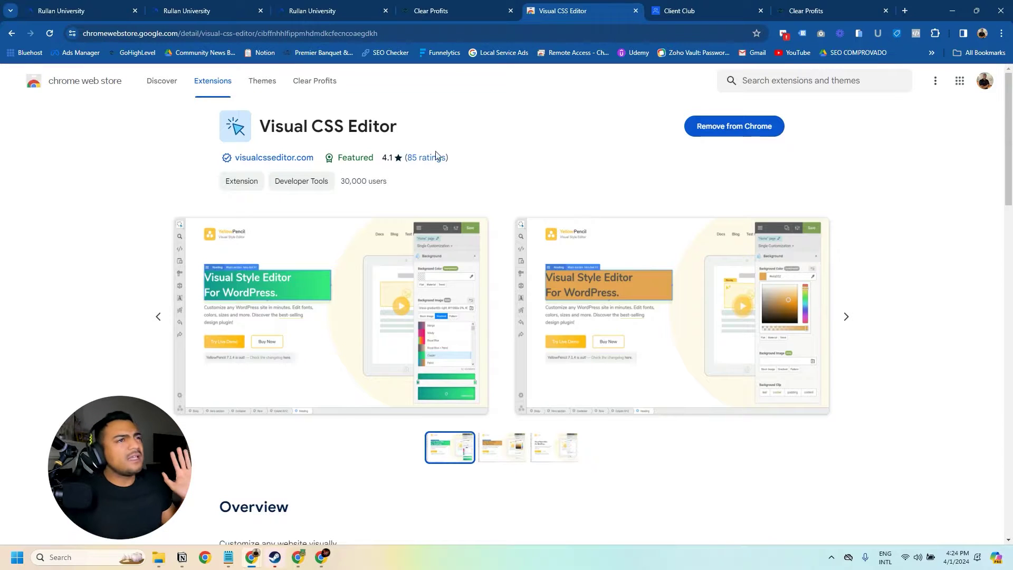
pyautogui.click(97, 11)
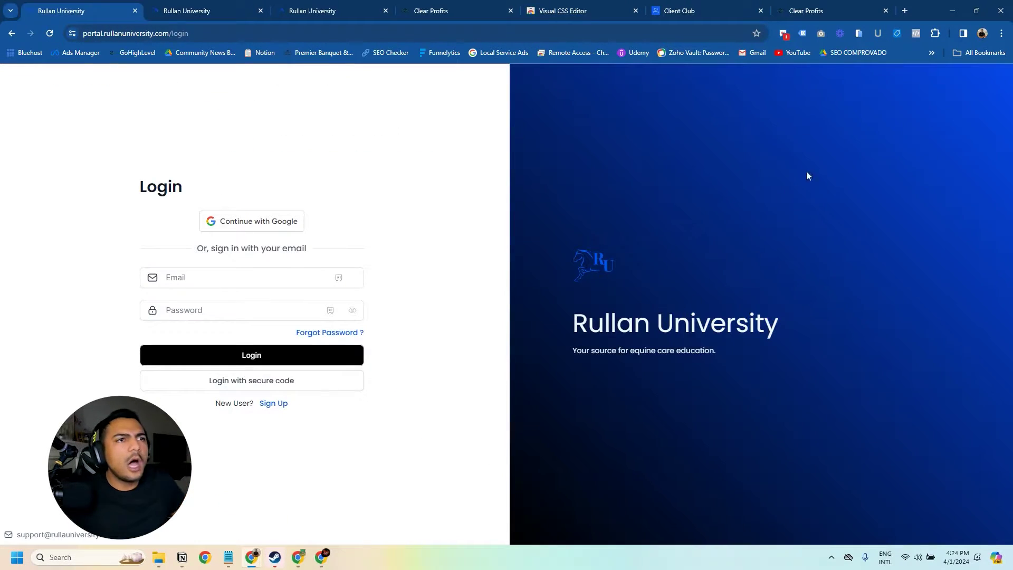
# Launch the Visual CSS Editor extension on the Rullan University login page.
pyautogui.click(936, 33)
pyautogui.scroll(-3, 828, 190)
pyautogui.click(826, 209)
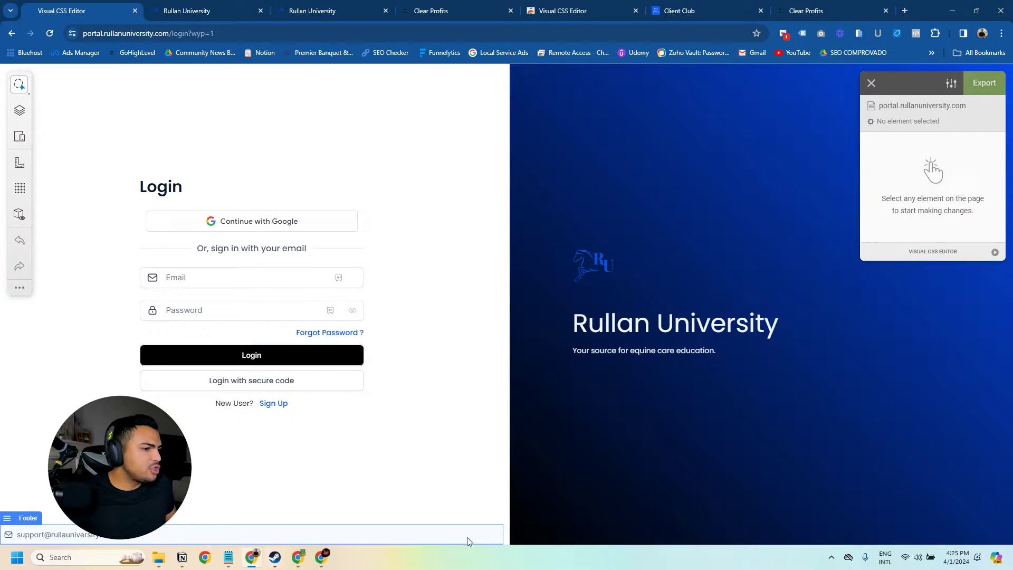
# Select the footer support line's Items center element and search its font family for 'poppins'.
pyautogui.click(85, 535)
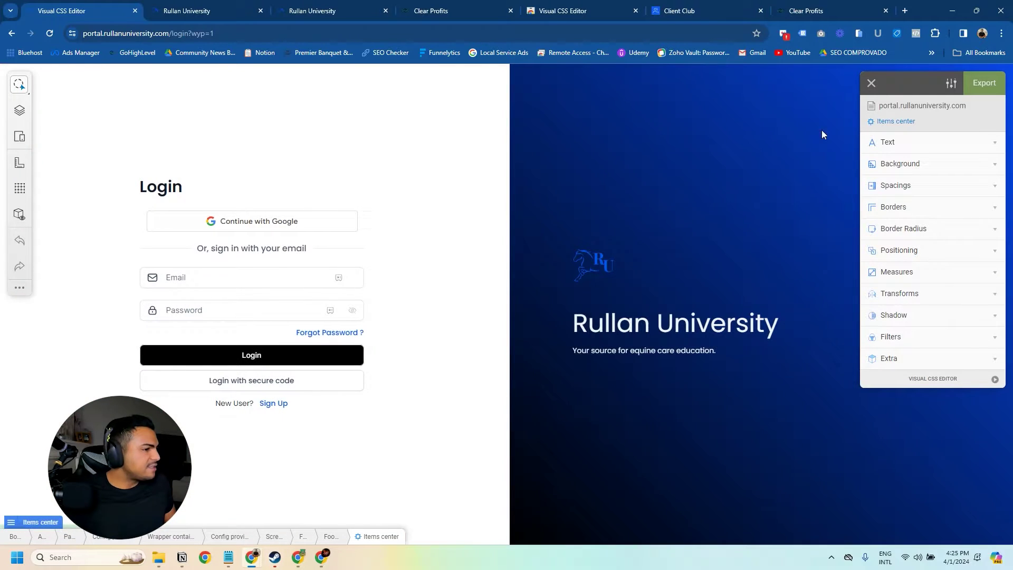
pyautogui.click(912, 143)
pyautogui.click(912, 178)
pyautogui.write('p')
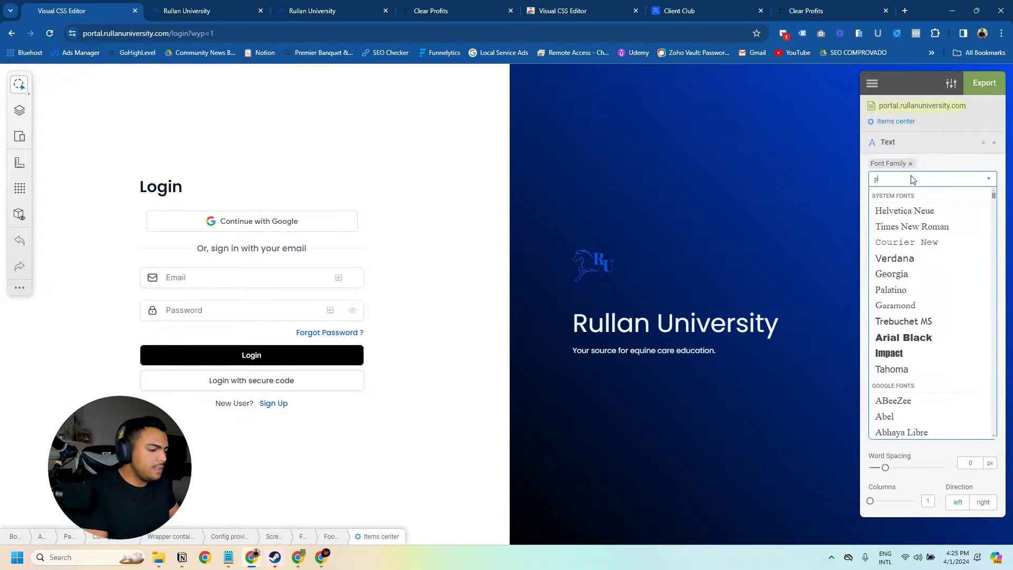
pyautogui.write('oppins')
pyautogui.scroll(-1, 898, 335)
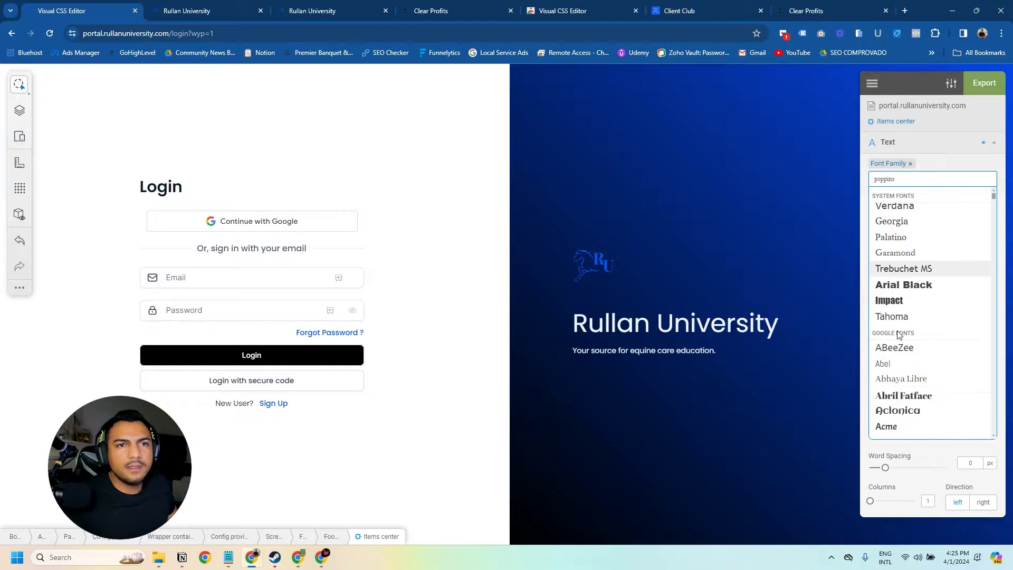
pyautogui.scroll(-15, 913, 351)
pyautogui.scroll(-20, 897, 363)
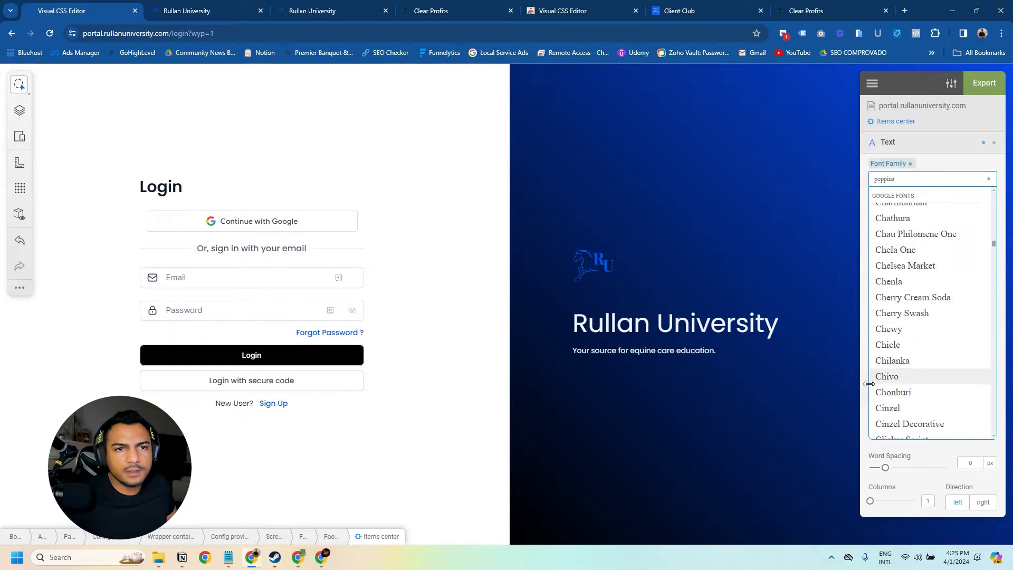
pyautogui.scroll(-12, 915, 385)
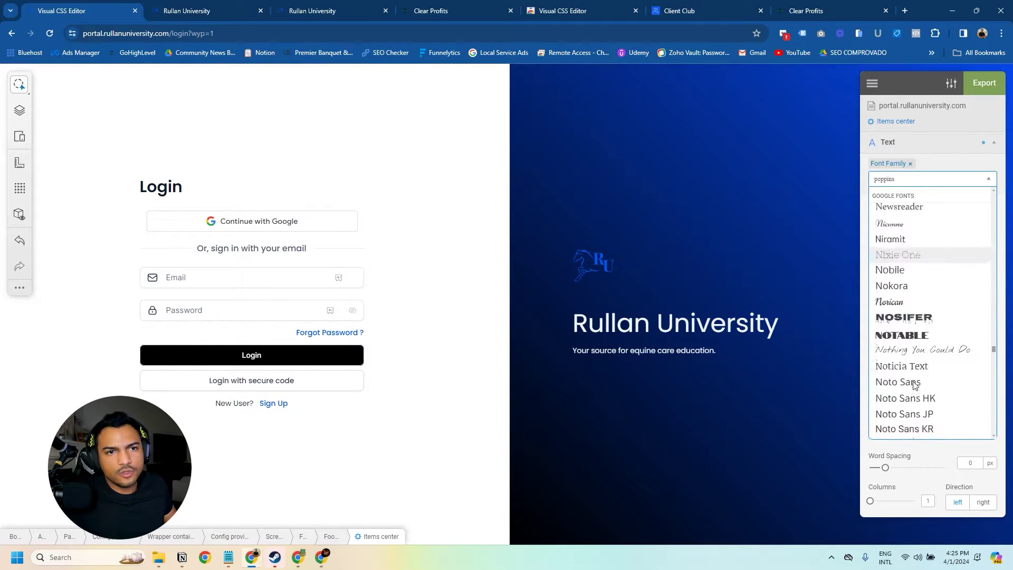
# Apply Poppins to the footer, keep the Screen container background transparent, and export the CSS code.
pyautogui.click(914, 384)
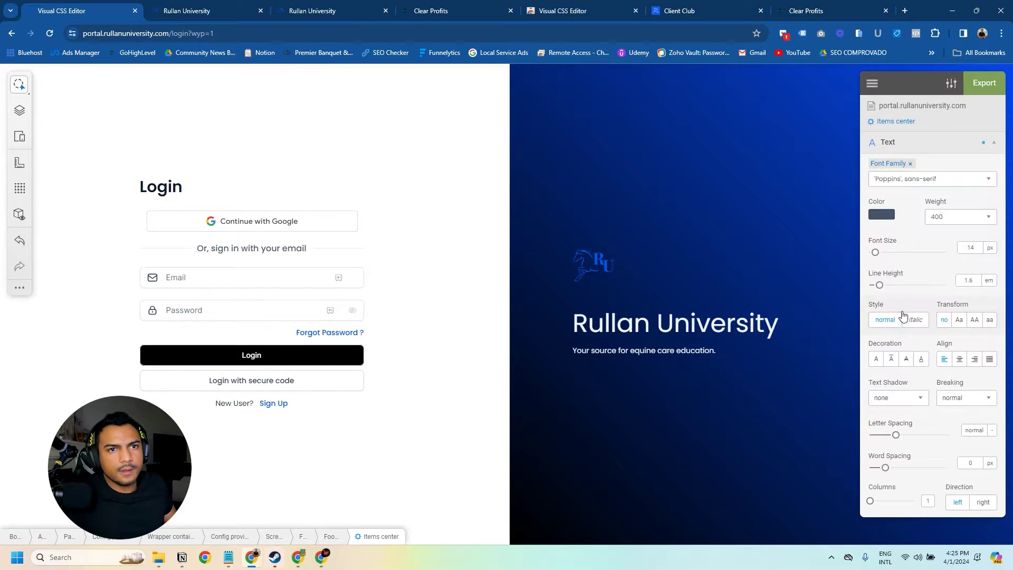
pyautogui.press('Escape')
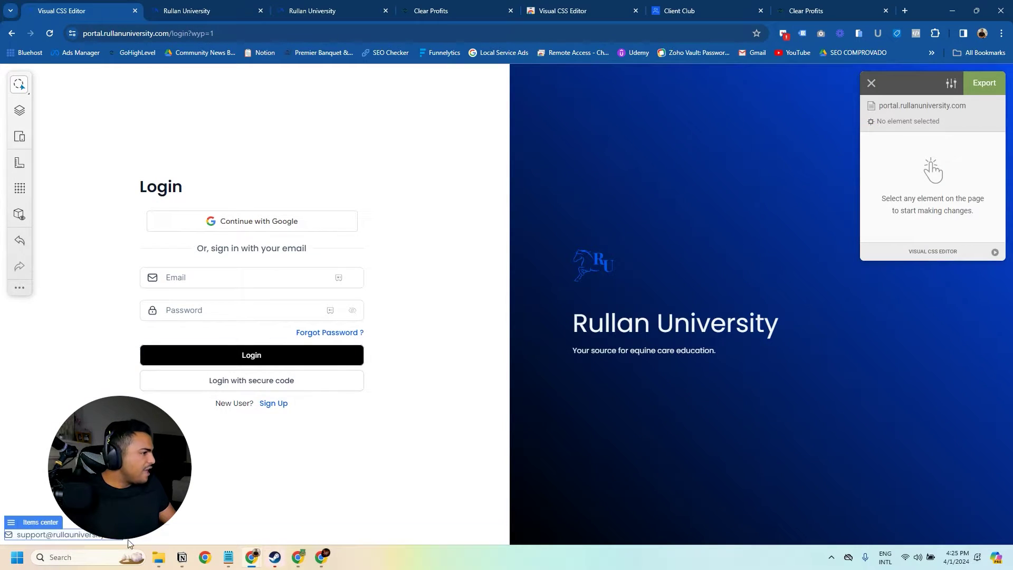
pyautogui.click(508, 180)
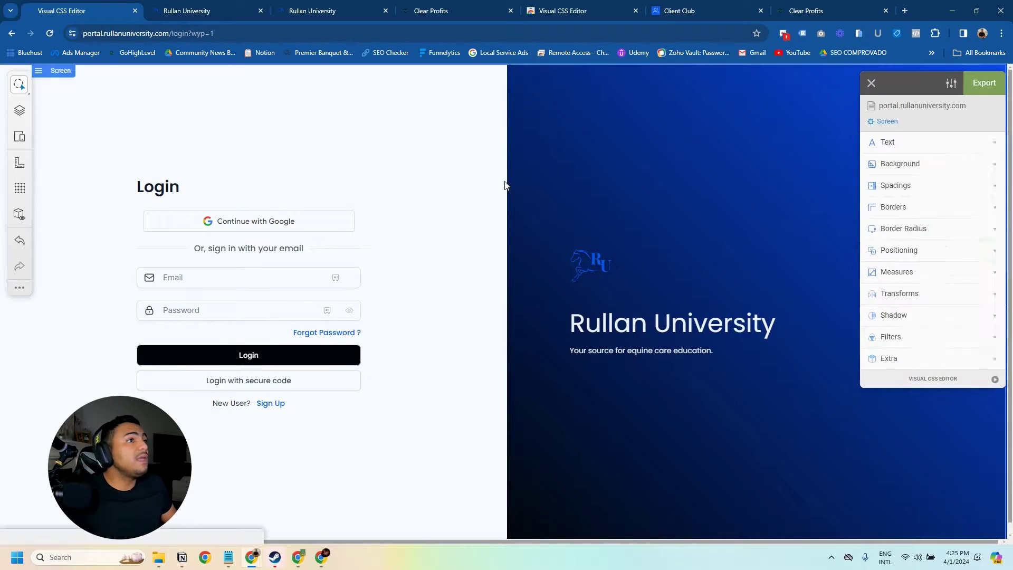
pyautogui.click(894, 164)
pyautogui.click(930, 182)
pyautogui.moveTo(941, 210); pyautogui.dragTo(860, 193)
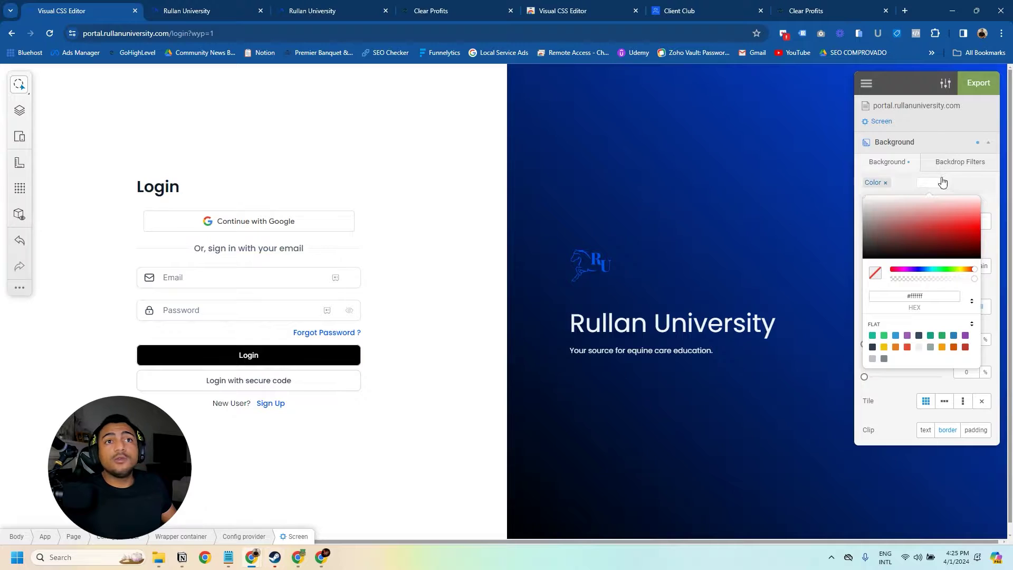
pyautogui.hotkey('ctrl', 'z')
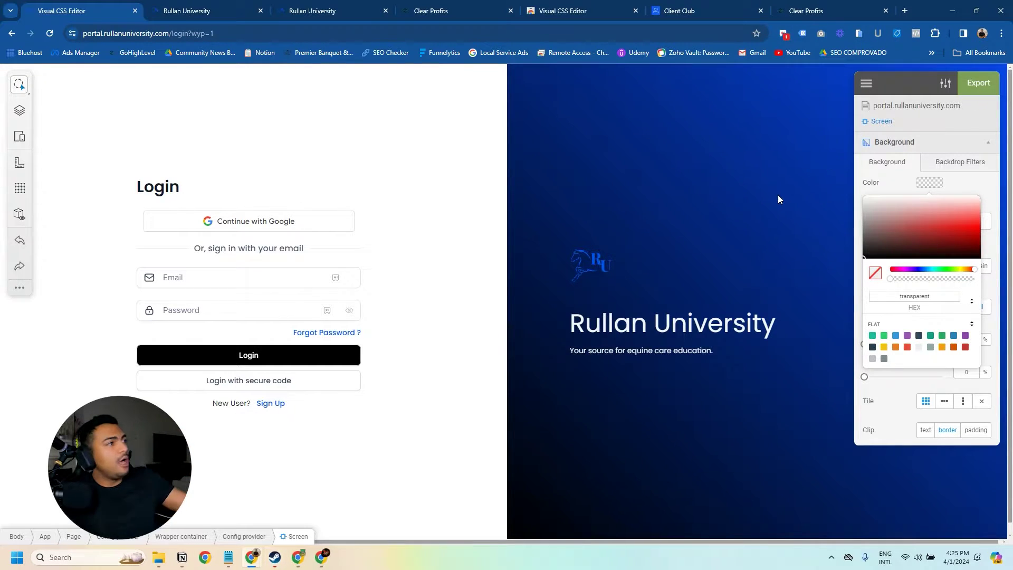
pyautogui.click(979, 87)
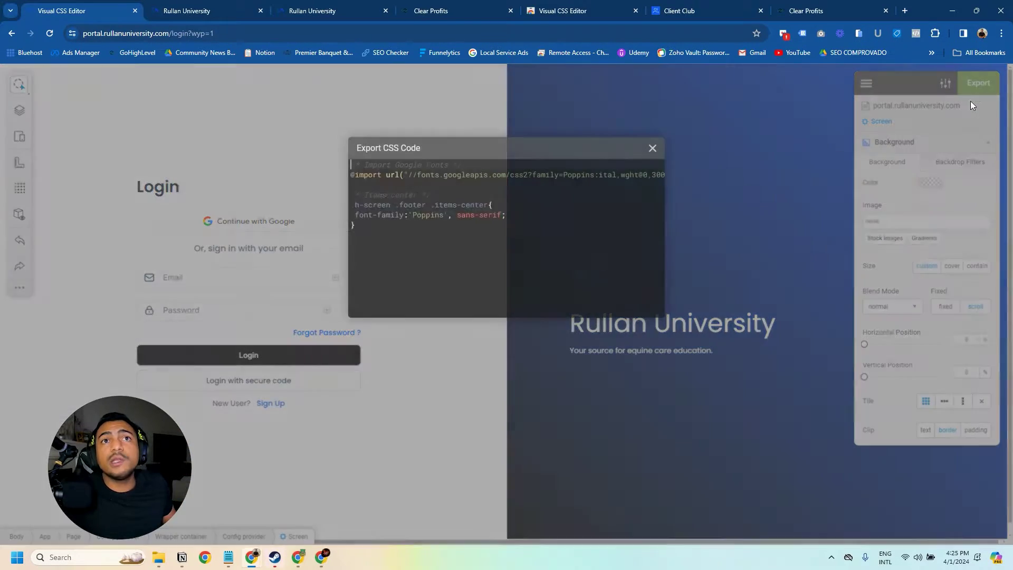
# Select the exported CSS and review where it goes in the portal's Custom CSS.
pyautogui.moveTo(364, 227); pyautogui.dragTo(340, 164)
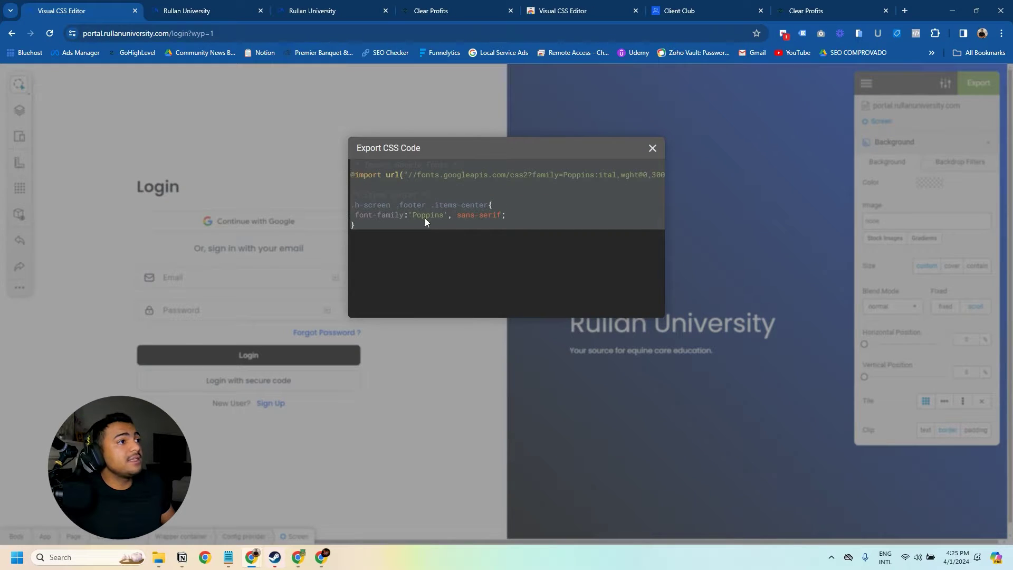
pyautogui.click(431, 10)
pyautogui.scroll(-5, 197, 324)
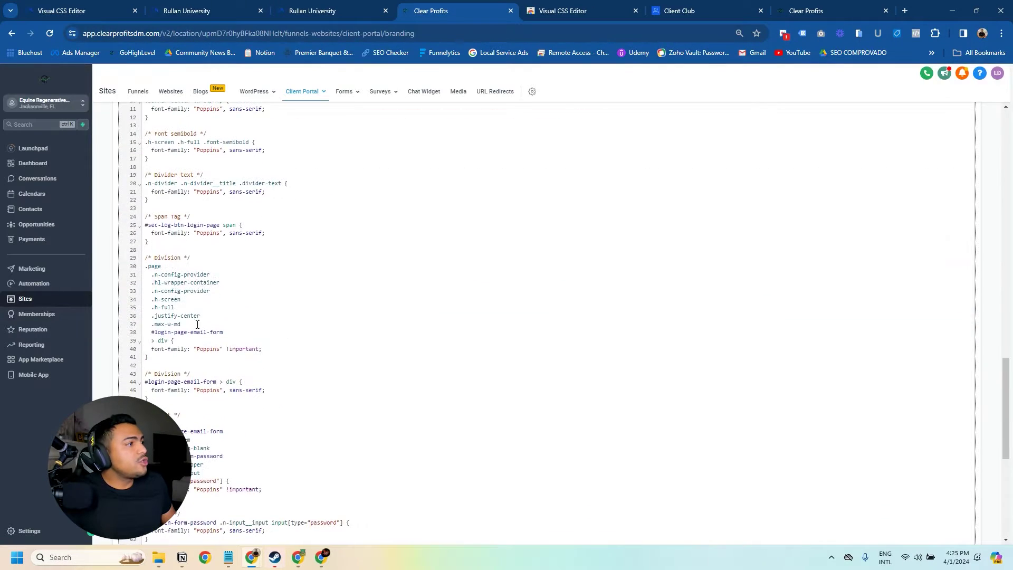
pyautogui.scroll(-6, 280, 322)
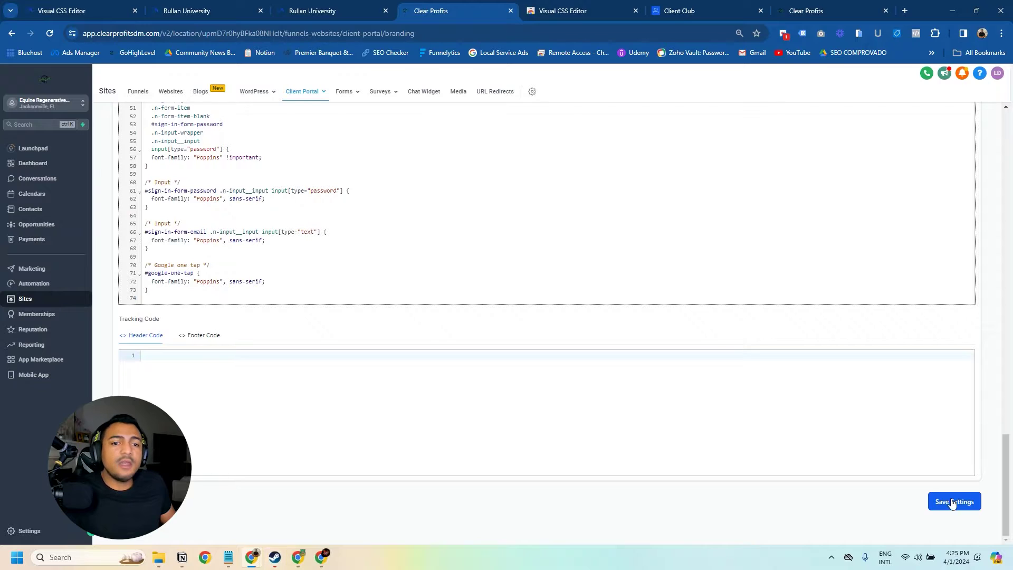
pyautogui.scroll(15, 445, 215)
pyautogui.hotkey('ctrl', '1')
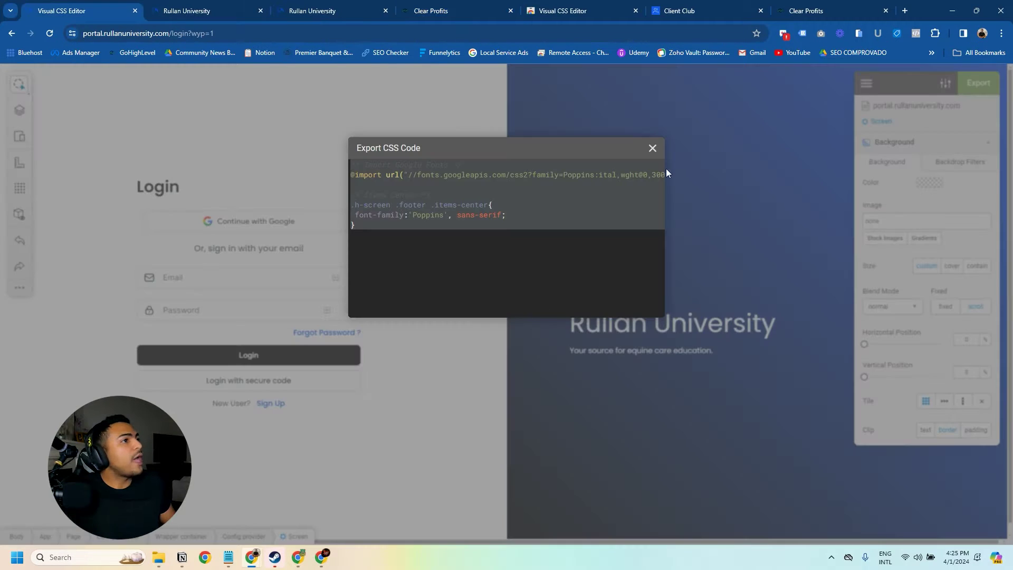
pyautogui.click(652, 148)
pyautogui.click(411, 7)
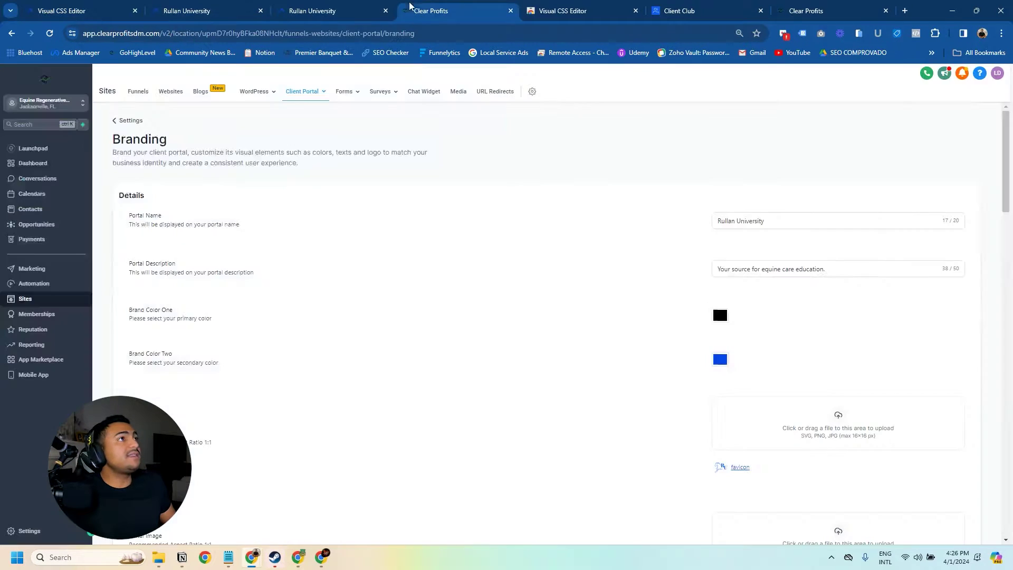
pyautogui.scroll(-15, 457, 339)
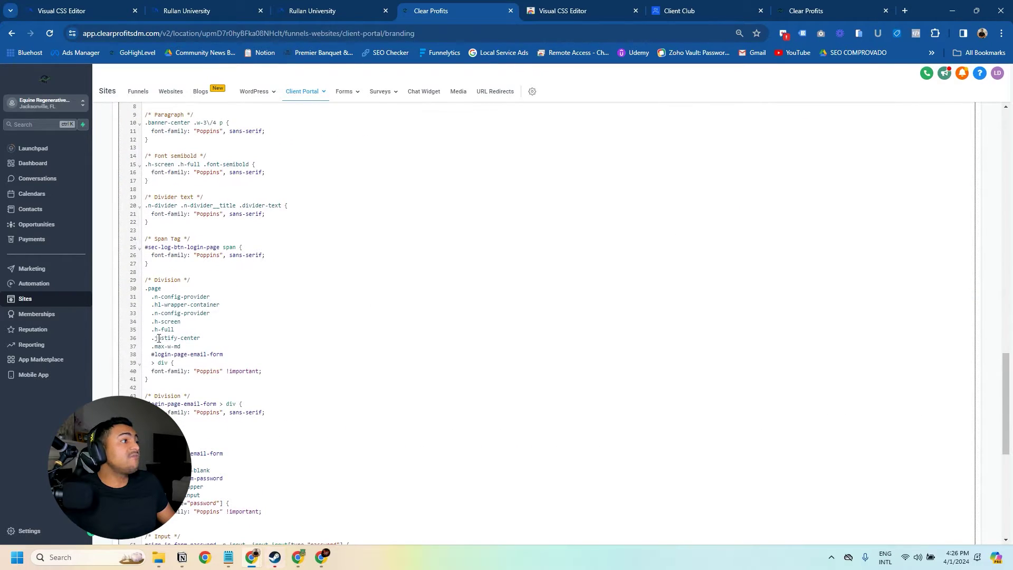
pyautogui.scroll(3, 250, 287)
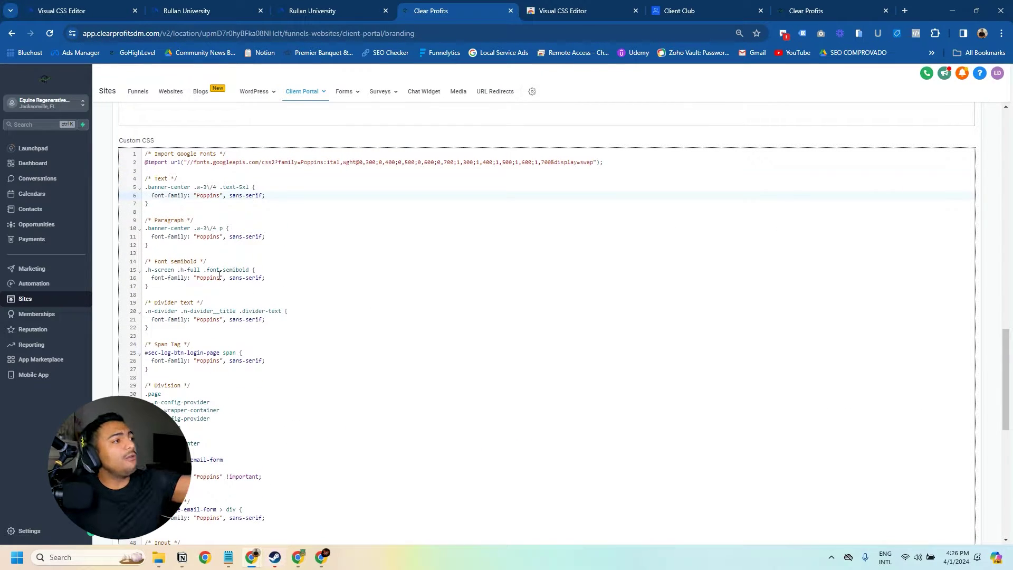
pyautogui.scroll(-10, 234, 301)
pyautogui.scroll(15, 233, 301)
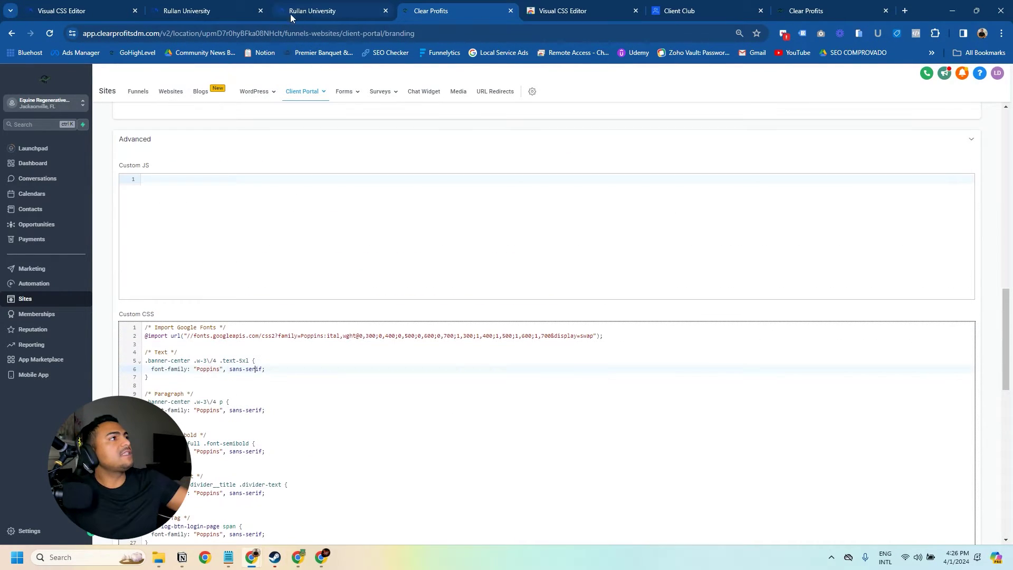
# Paste the Items center font rule at the end of Custom CSS and save the branding settings.
pyautogui.click(138, 10)
pyautogui.click(978, 83)
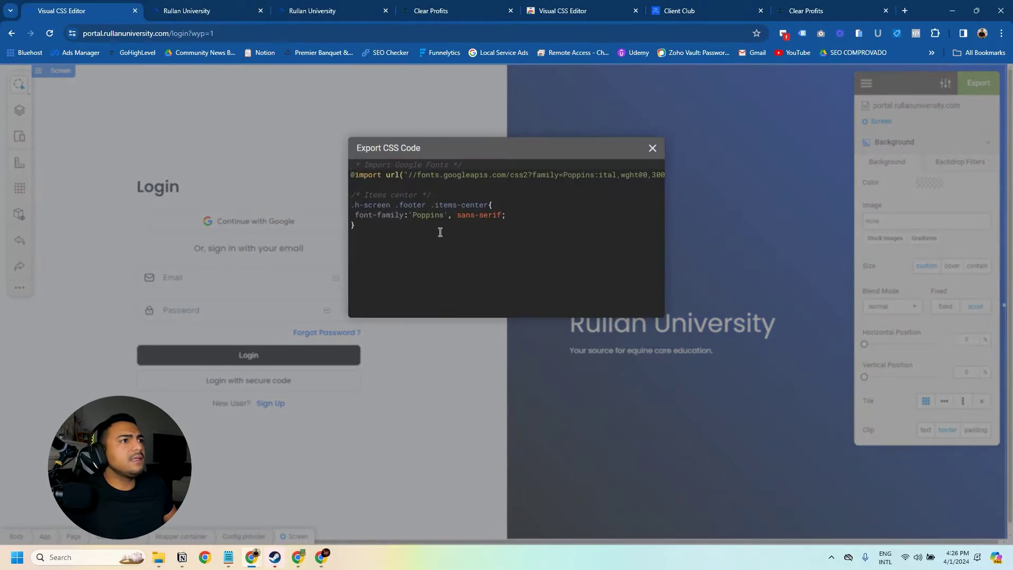
pyautogui.moveTo(381, 228); pyautogui.dragTo(352, 196)
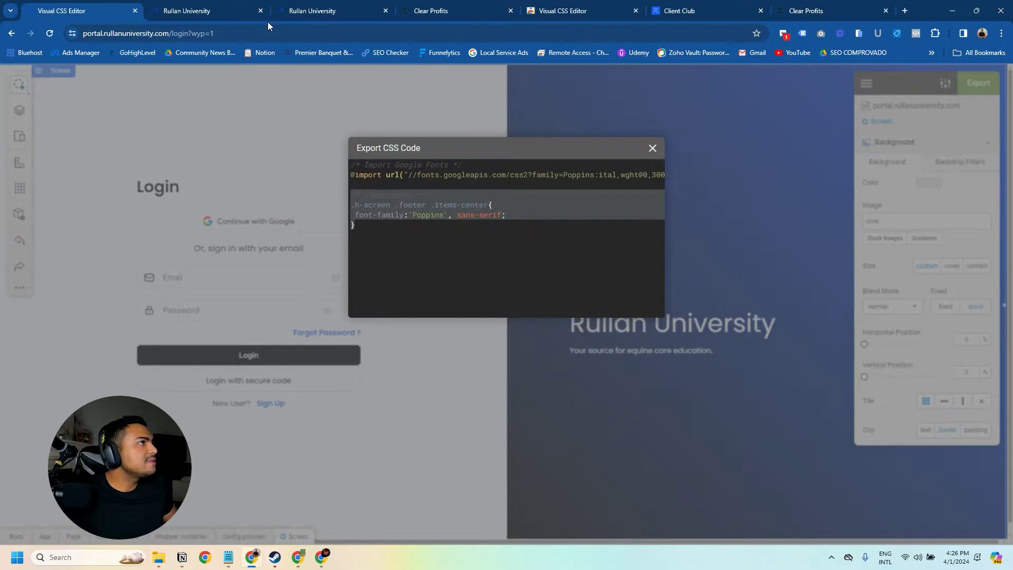
pyautogui.click(431, 11)
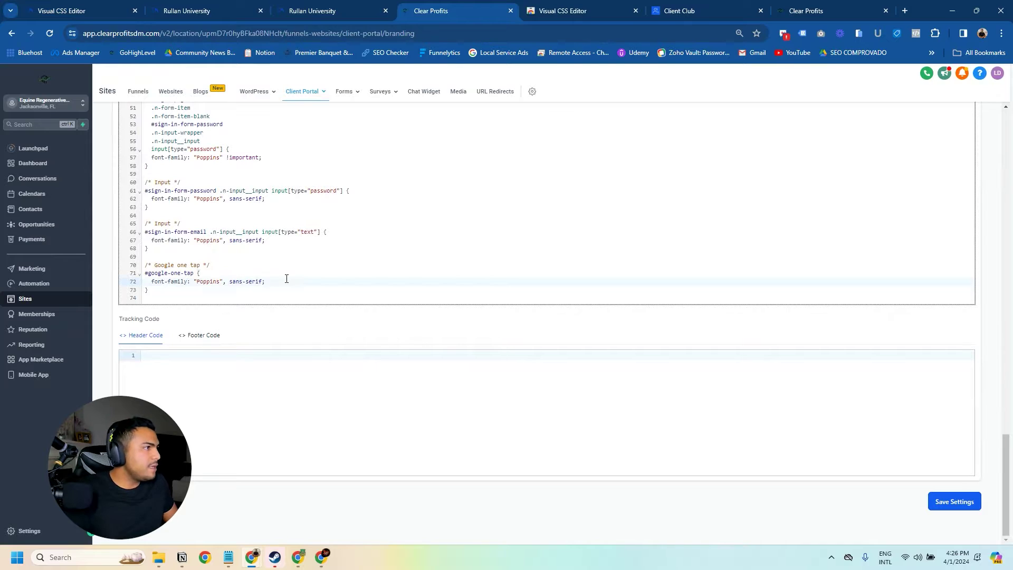
pyautogui.write(".h-screen .footer .items-center{  font-family:'Poppins', sans-serif;")
pyautogui.click(955, 534)
pyautogui.click(84, 10)
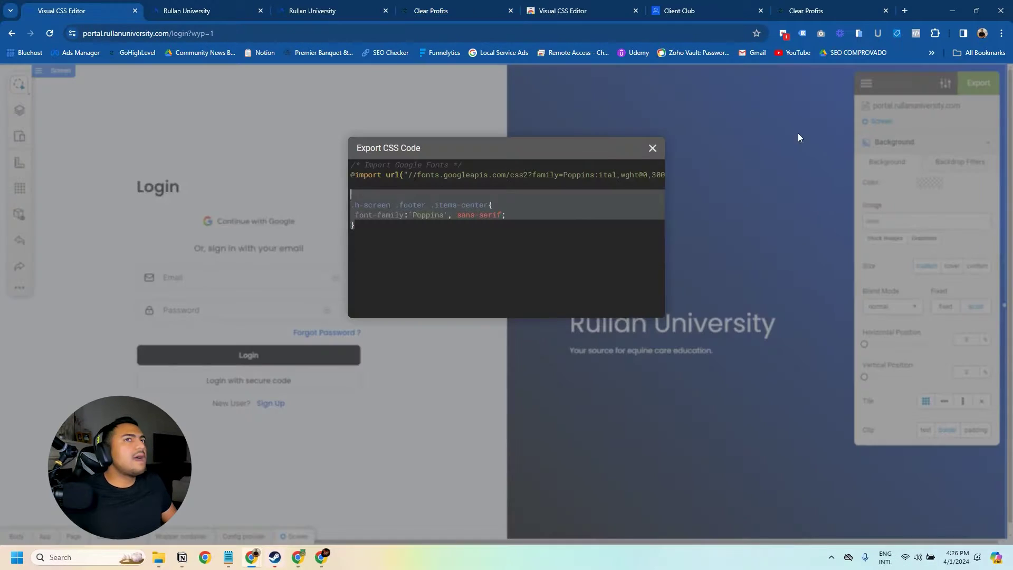
pyautogui.click(653, 148)
# Reload the portal to check the saved Poppins styling, then open Memberships in the Clear Profits admin.
pyautogui.press('F5')
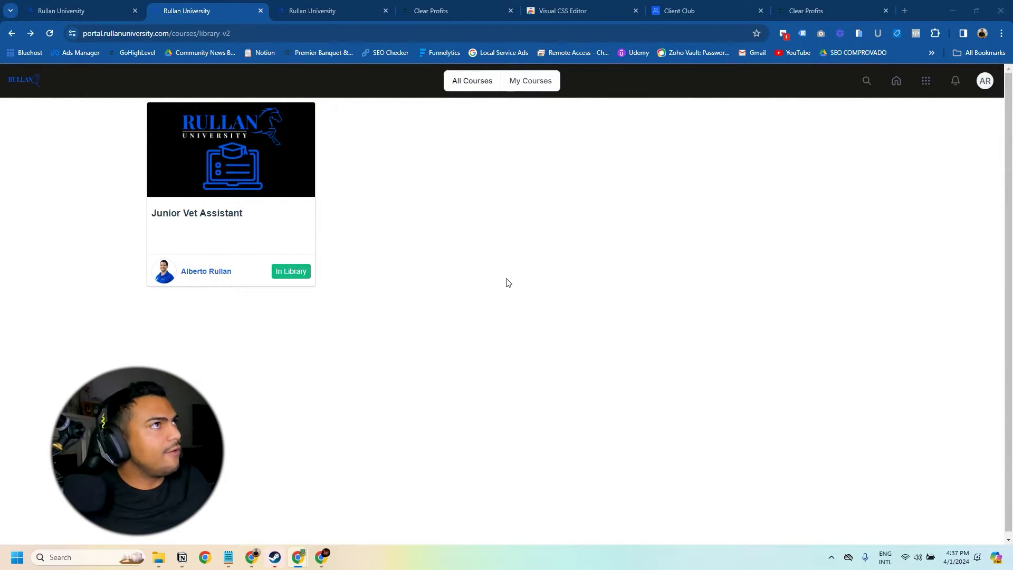
pyautogui.click(461, 8)
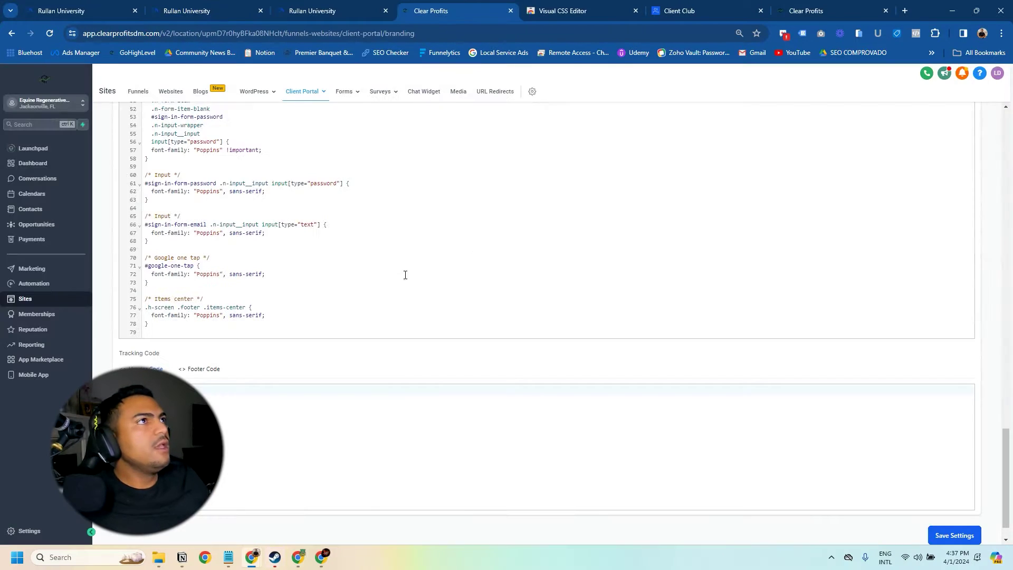
pyautogui.click(29, 314)
# Open the membership Site Details page from the Courses settings.
pyautogui.moveTo(182, 91)
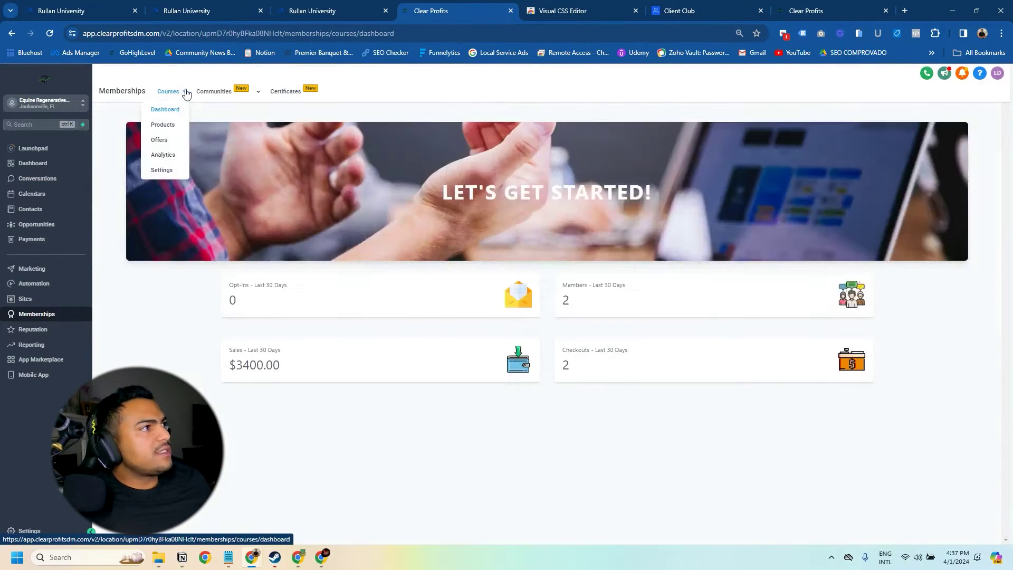
pyautogui.click(161, 170)
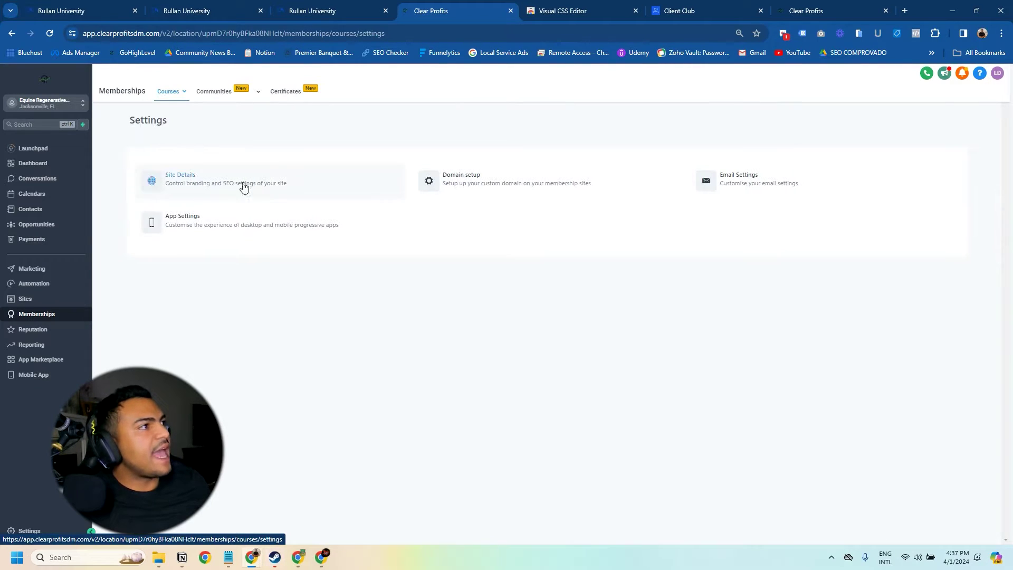
pyautogui.click(196, 184)
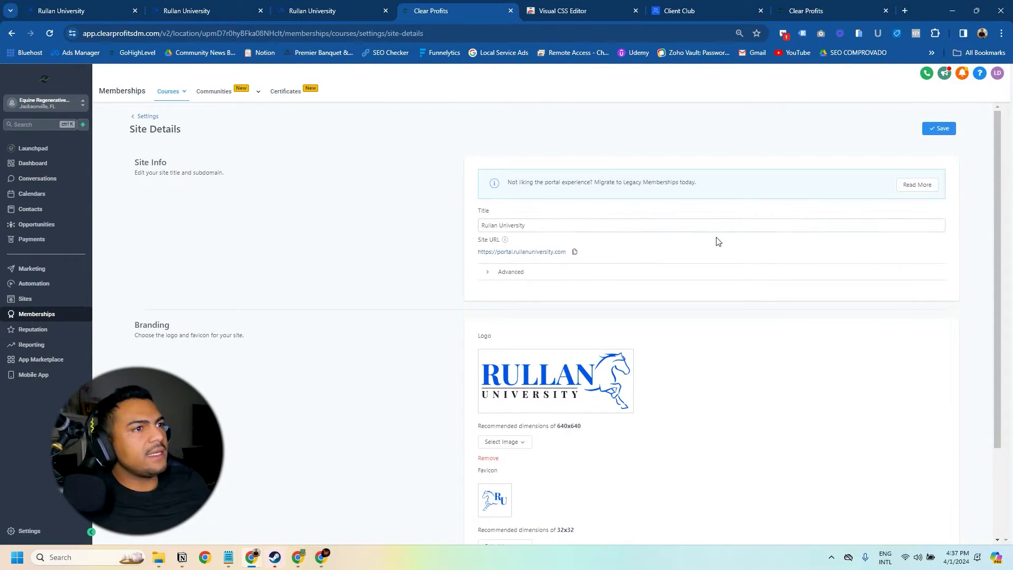
pyautogui.scroll(-2, 717, 242)
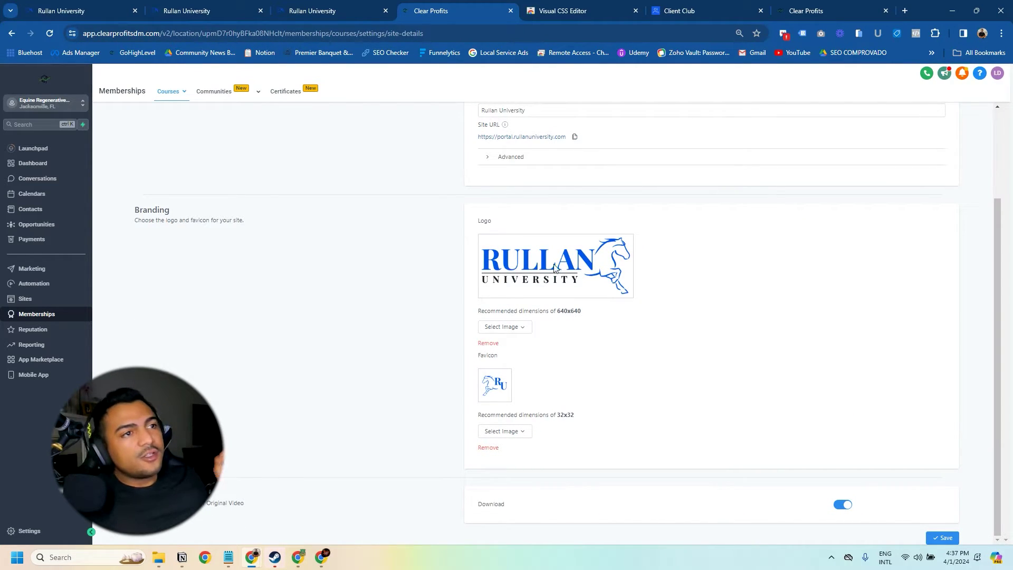
pyautogui.click(191, 5)
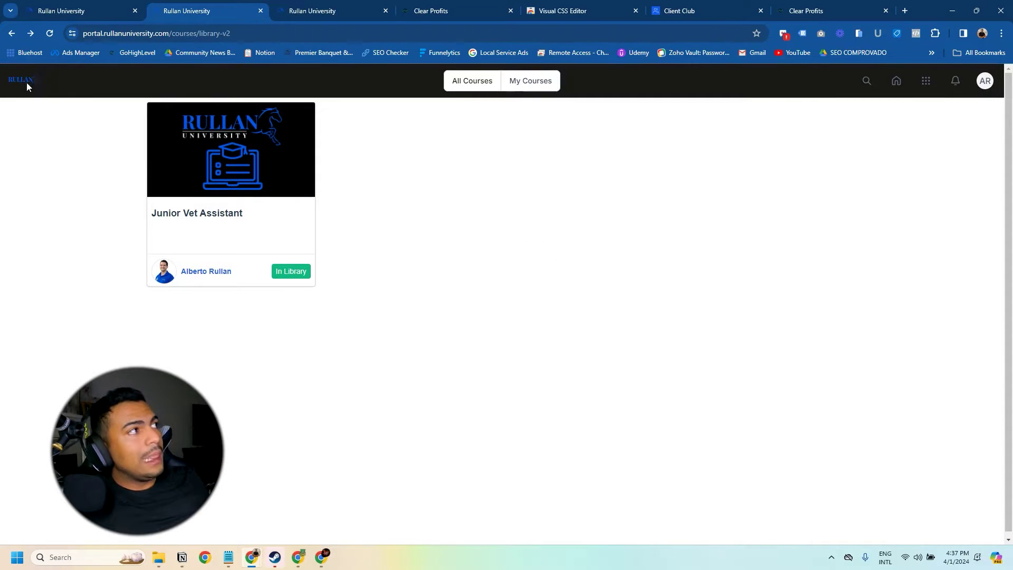
pyautogui.click(449, 5)
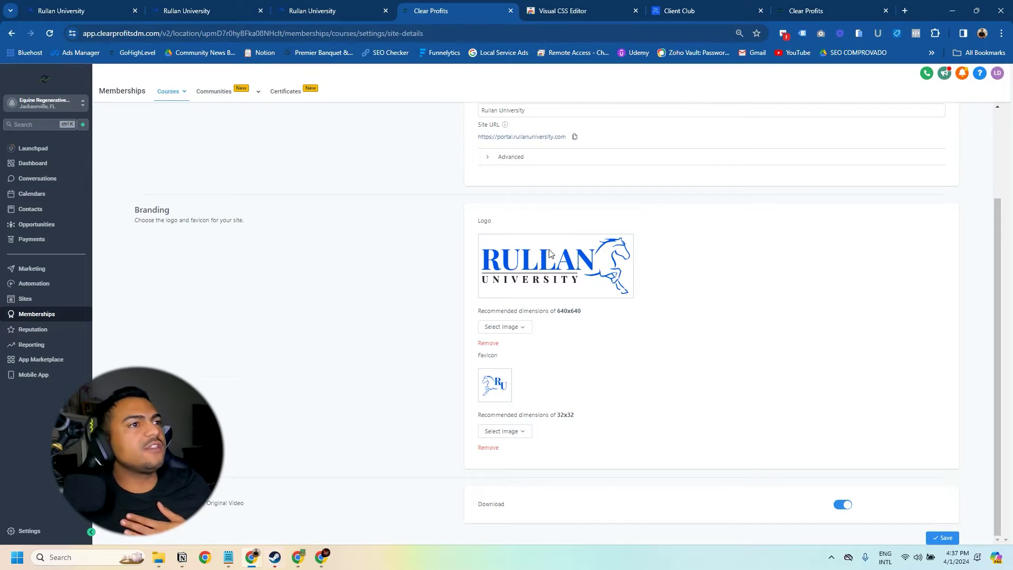
# Expand Advanced and review the existing nav-container rule in Custom CSS.
pyautogui.scroll(3, 499, 261)
pyautogui.click(504, 263)
pyautogui.scroll(-3, 560, 310)
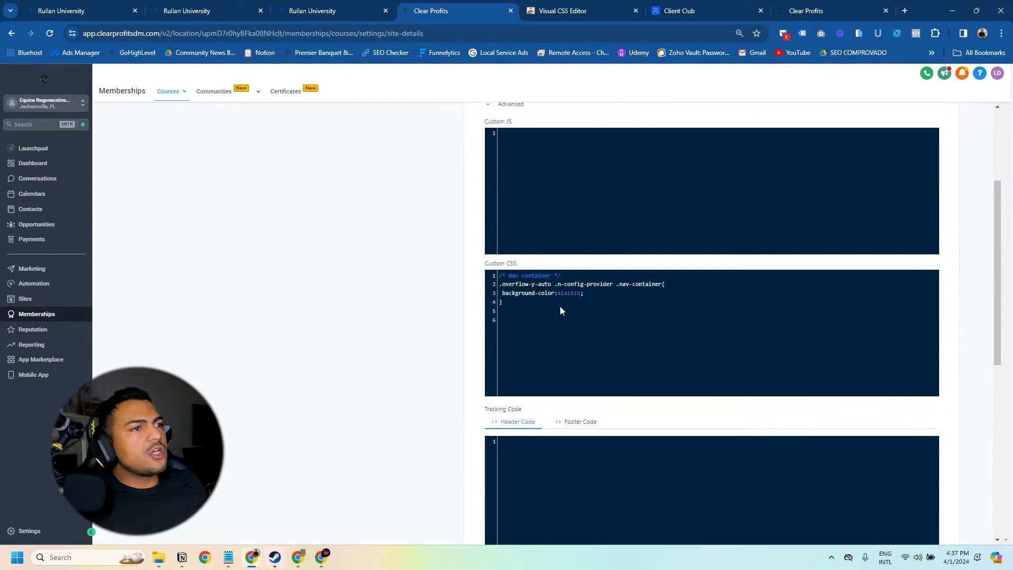
pyautogui.moveTo(559, 323); pyautogui.dragTo(501, 274)
pyautogui.click(588, 346)
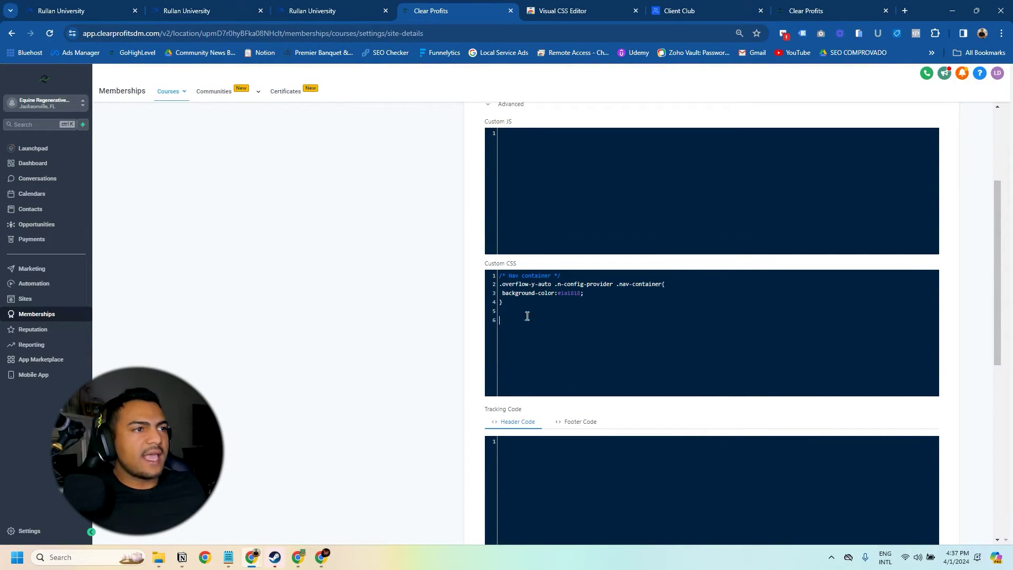
pyautogui.moveTo(528, 315); pyautogui.dragTo(498, 275)
pyautogui.click(584, 343)
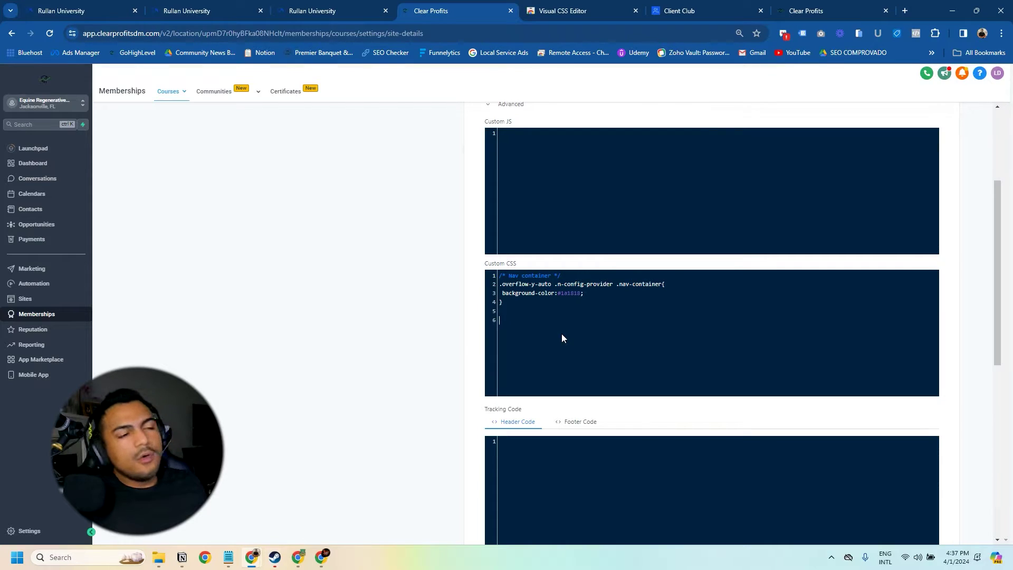
# Launch the Visual CSS Editor extension on the Rullan University course library tab.
pyautogui.click(217, 11)
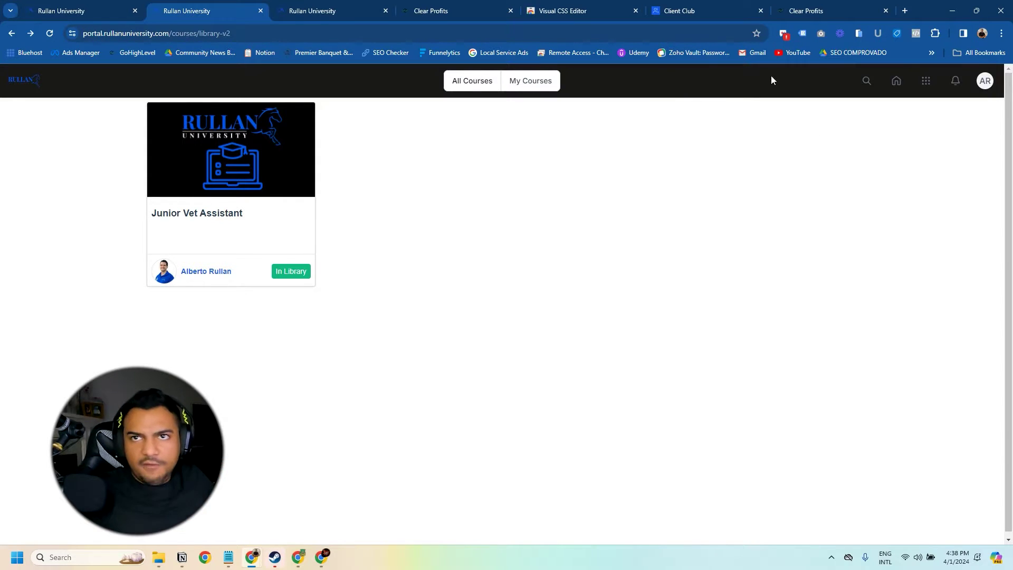
pyautogui.click(936, 34)
pyautogui.scroll(-2, 834, 179)
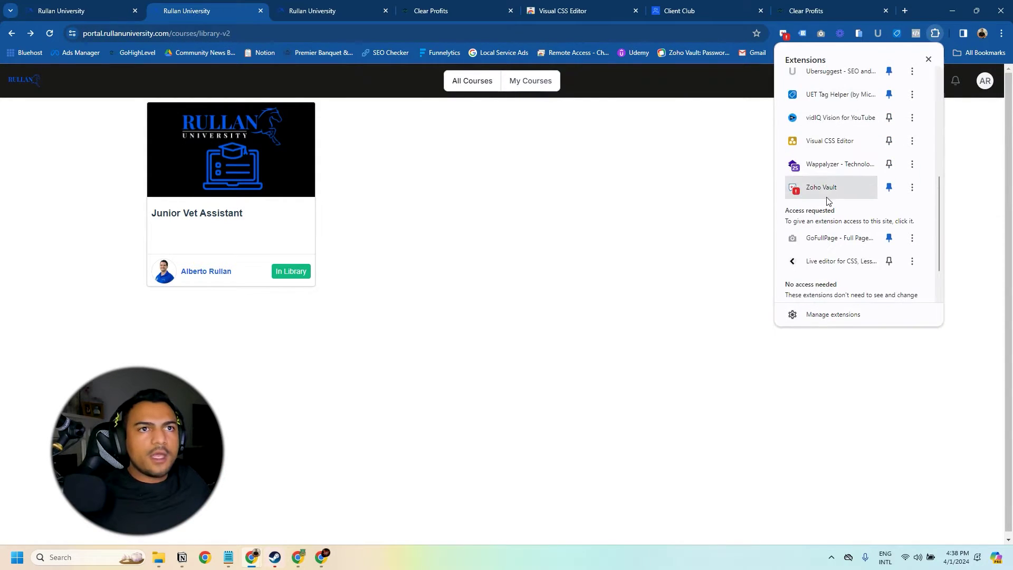
pyautogui.click(828, 189)
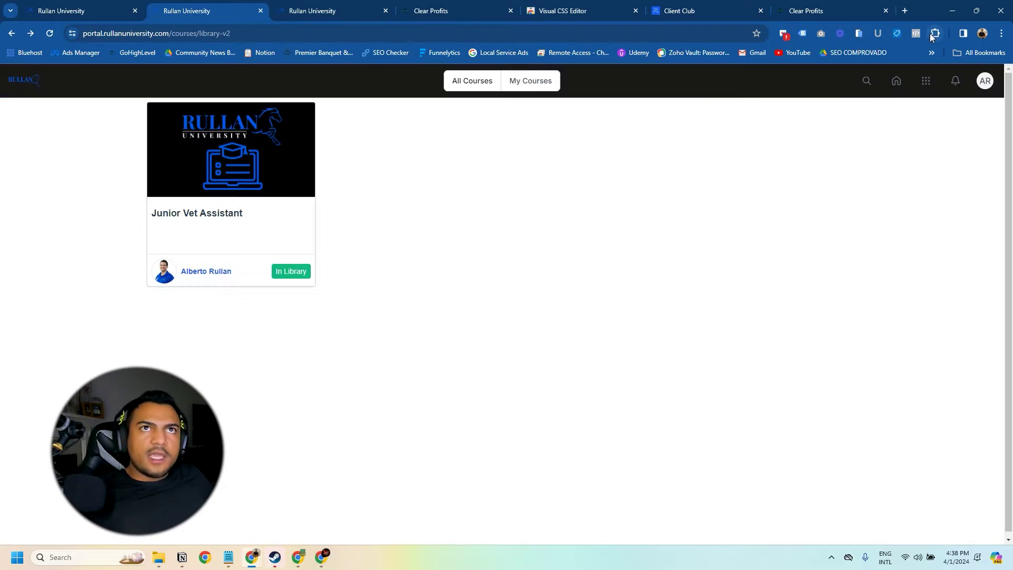
pyautogui.click(936, 33)
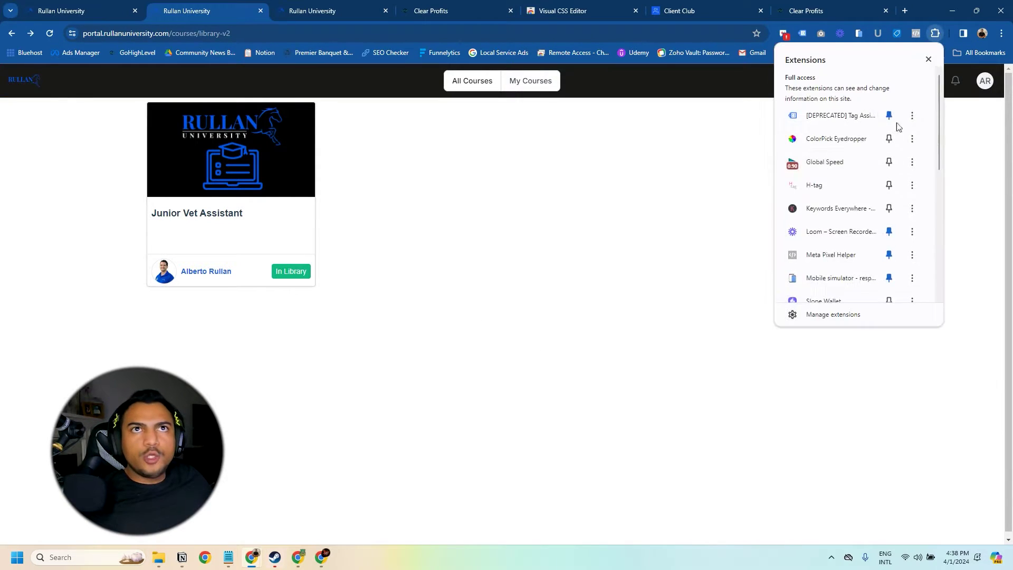
pyautogui.scroll(-3, 844, 201)
pyautogui.click(826, 265)
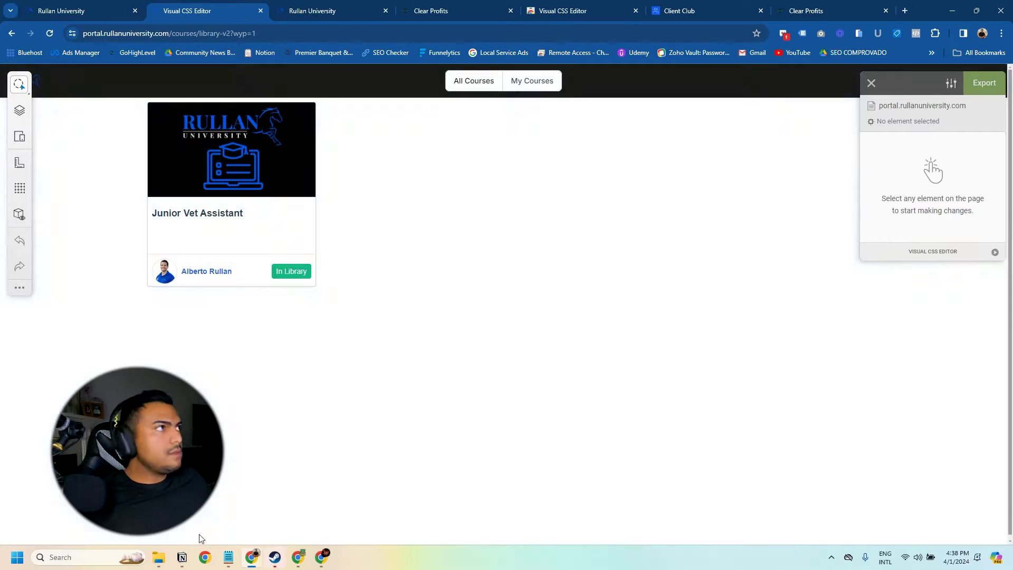
pyautogui.click(55, 526)
pyautogui.click(895, 164)
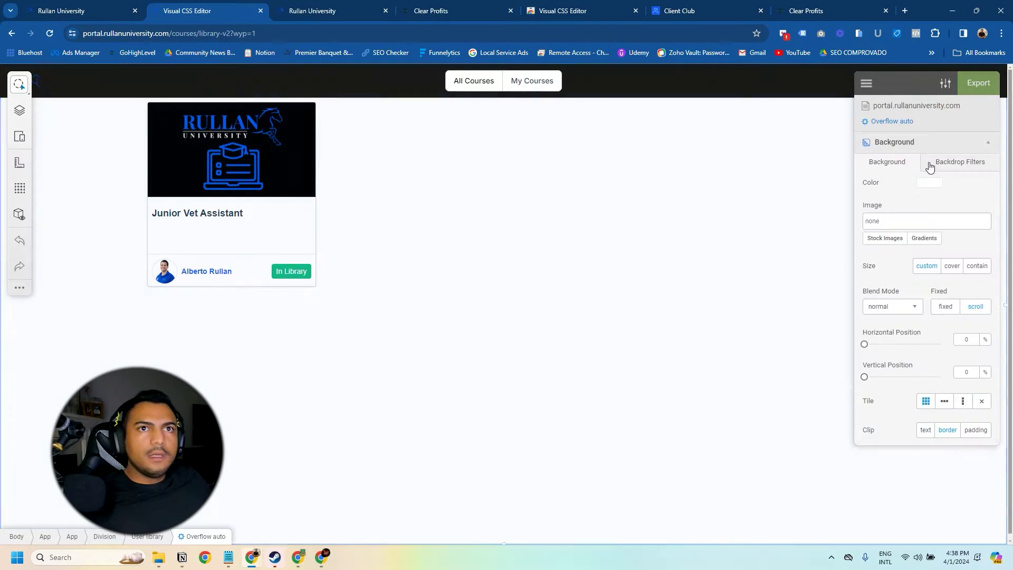
pyautogui.click(932, 184)
pyautogui.click(966, 270)
pyautogui.click(966, 208)
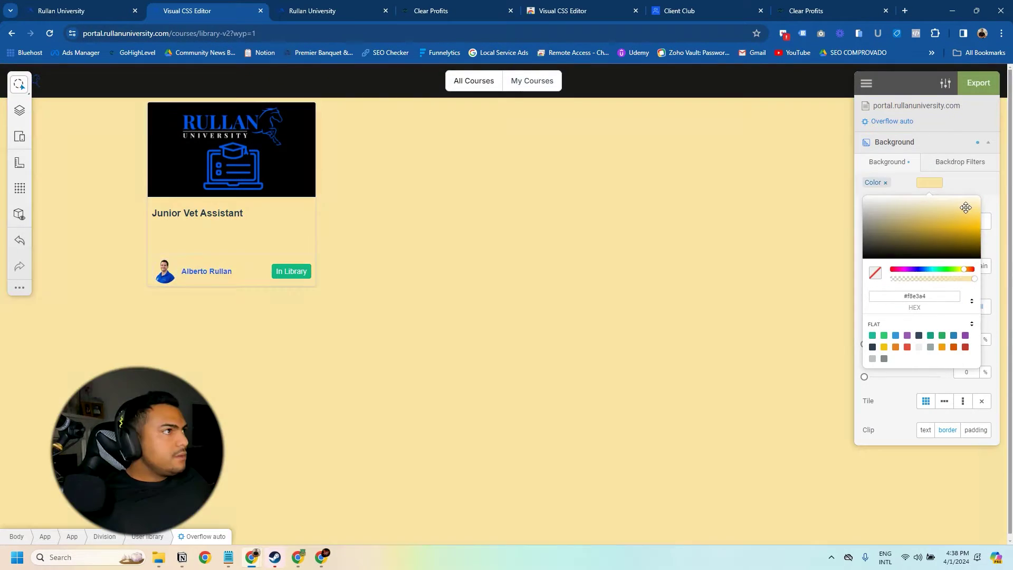
pyautogui.click(961, 206)
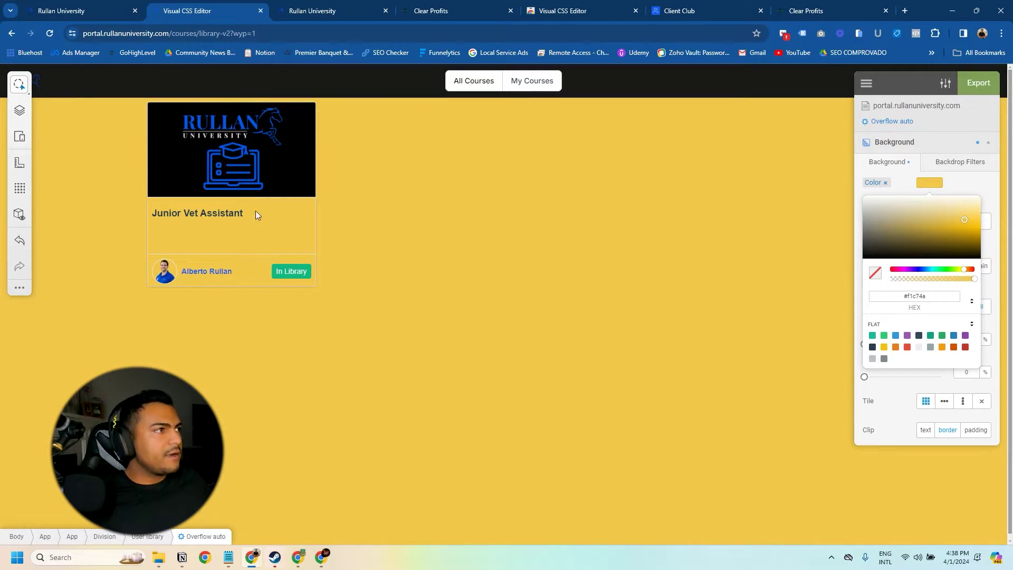
pyautogui.moveTo(907, 211)
pyautogui.mouseDown()
pyautogui.moveTo(865, 202)
pyautogui.moveTo(857, 189)
pyautogui.mouseUp()
pyautogui.click(818, 192)
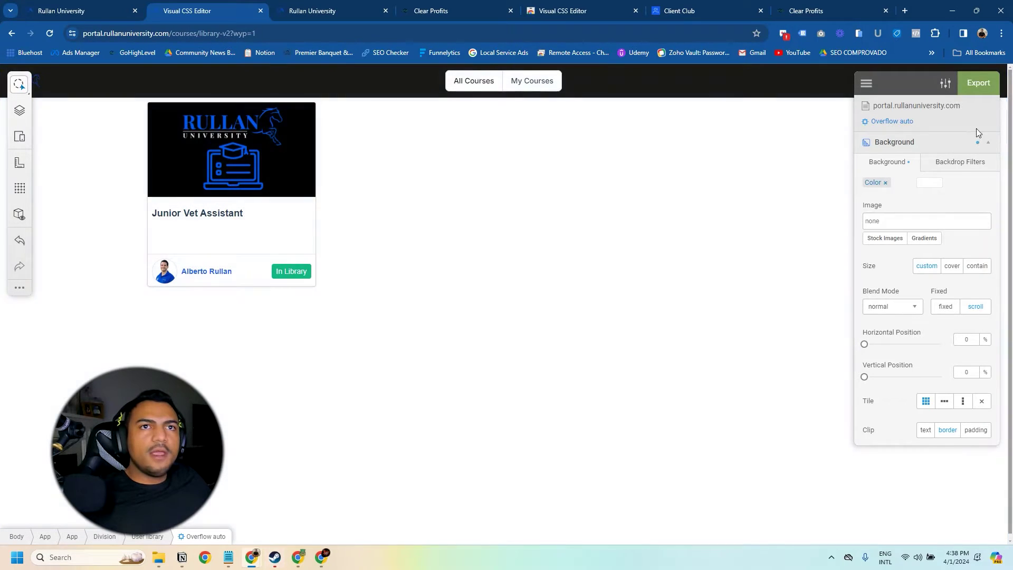
pyautogui.hotkey('ctrl', 'z')
pyautogui.hotkey('ctrl', 'z')
pyautogui.hotkey('ctrl', 'z')
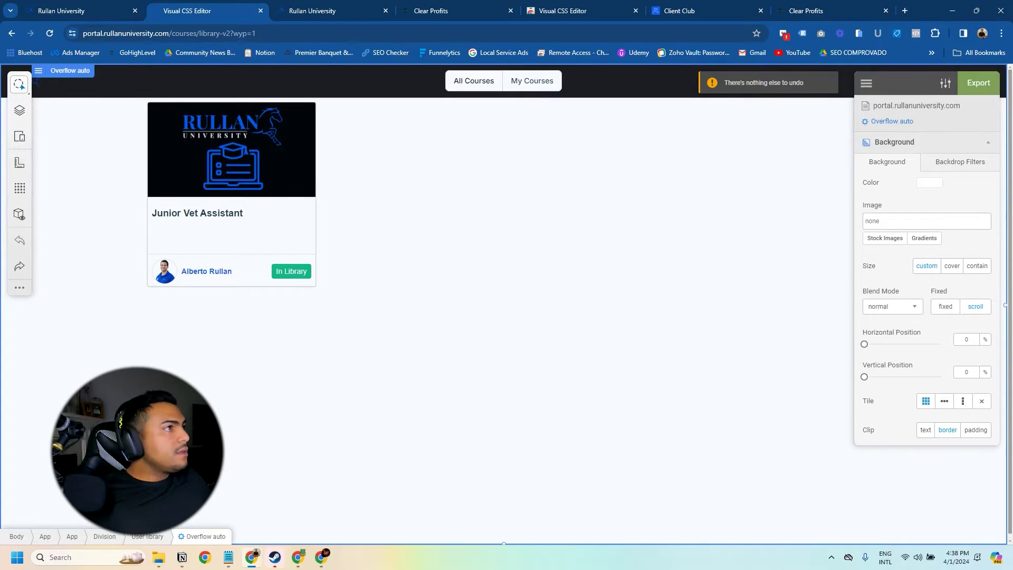
# Select the Junior Vet Assistant course card and round all four corners to 20 px.
pyautogui.click(106, 132)
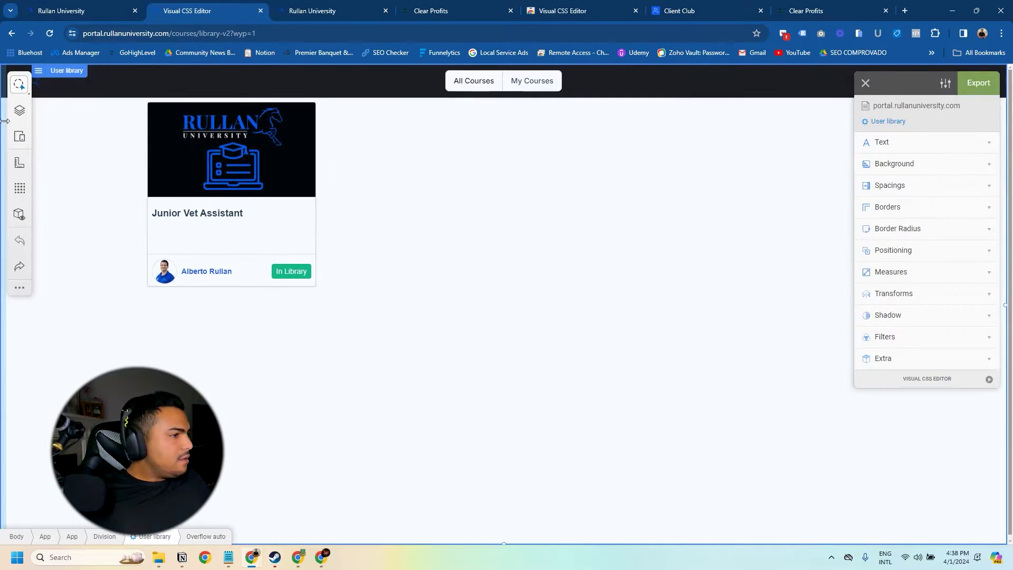
pyautogui.click(19, 84)
pyautogui.click(62, 85)
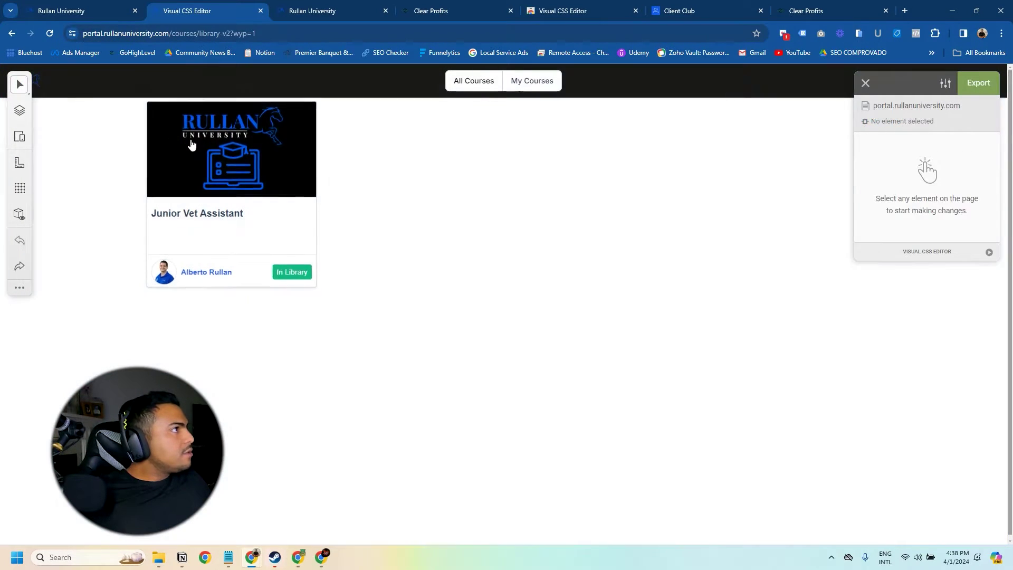
pyautogui.click(20, 84)
pyautogui.click(63, 117)
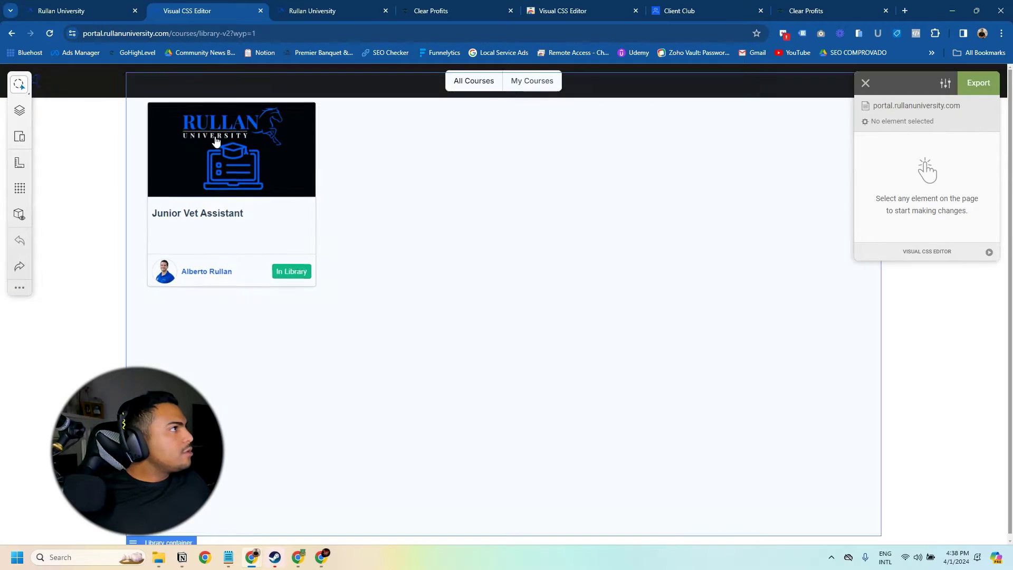
pyautogui.click(318, 203)
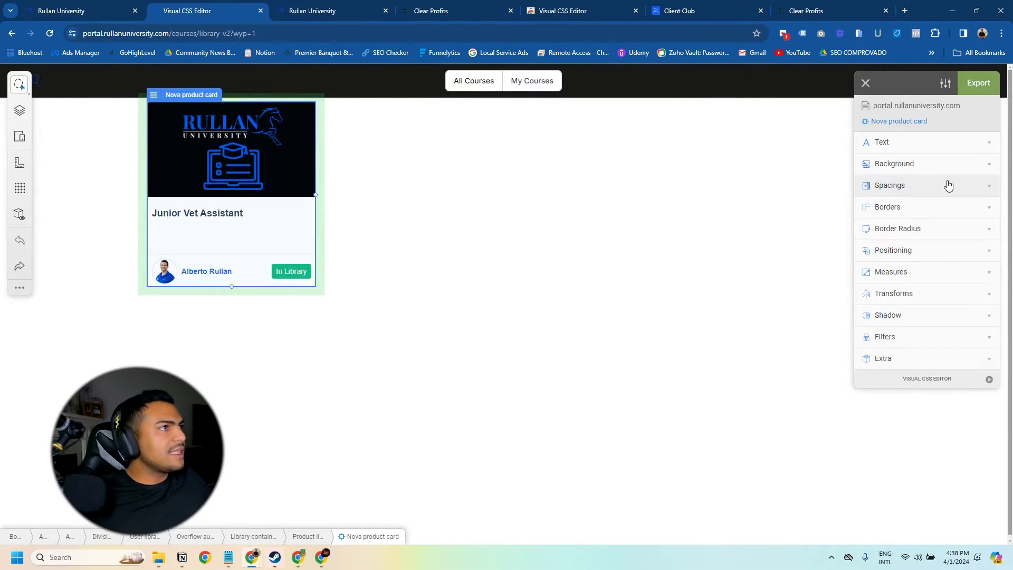
pyautogui.click(926, 231)
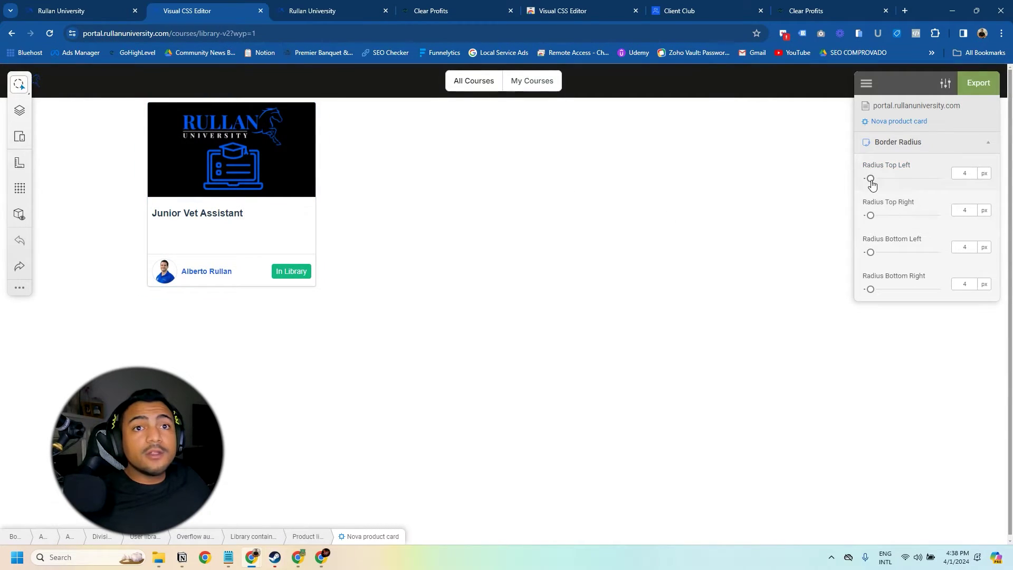
pyautogui.moveTo(871, 181); pyautogui.dragTo(896, 182)
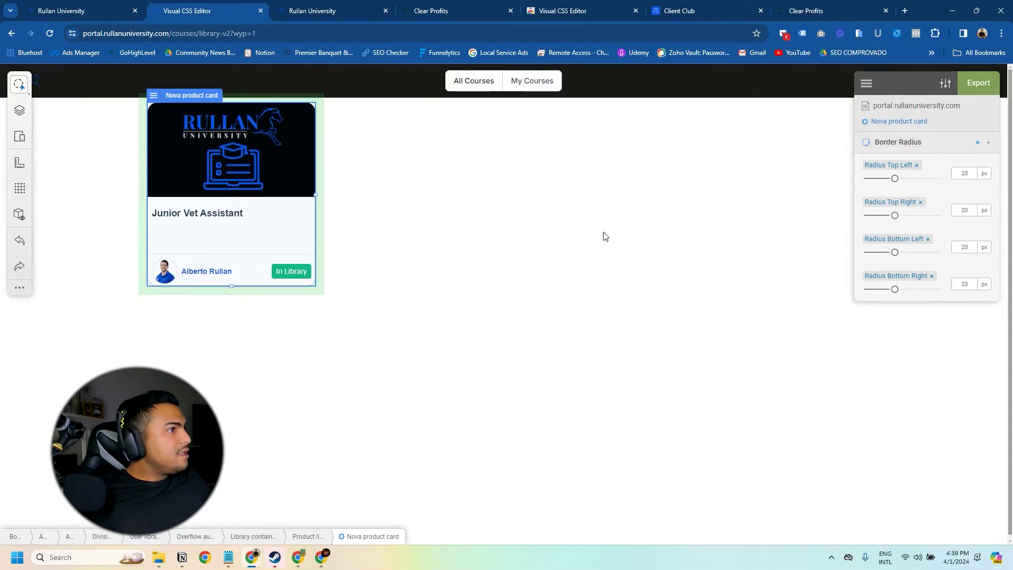
pyautogui.press('Escape')
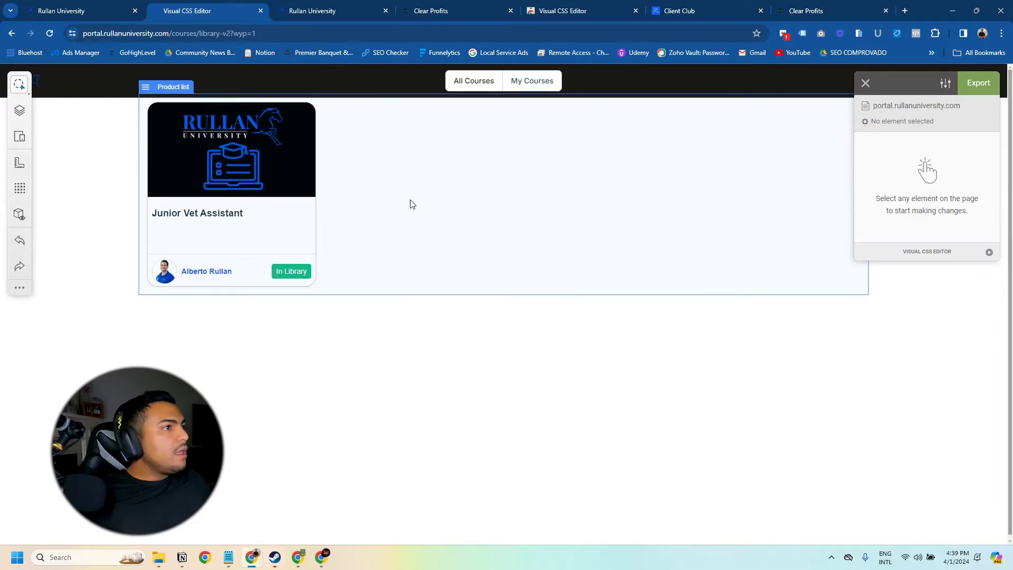
# Give the In Library badge a blue #1154fc background.
pyautogui.click(298, 279)
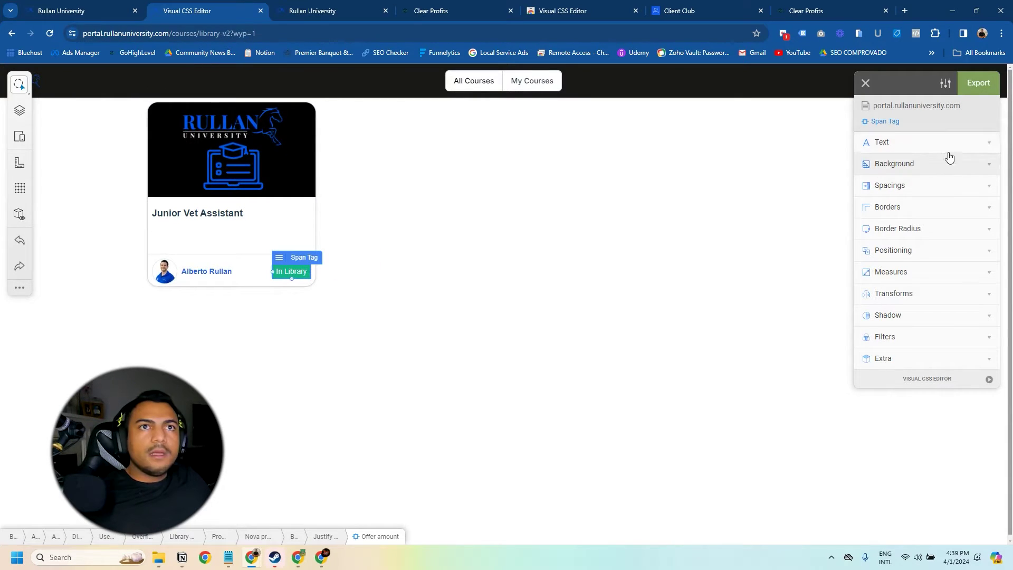
pyautogui.click(962, 165)
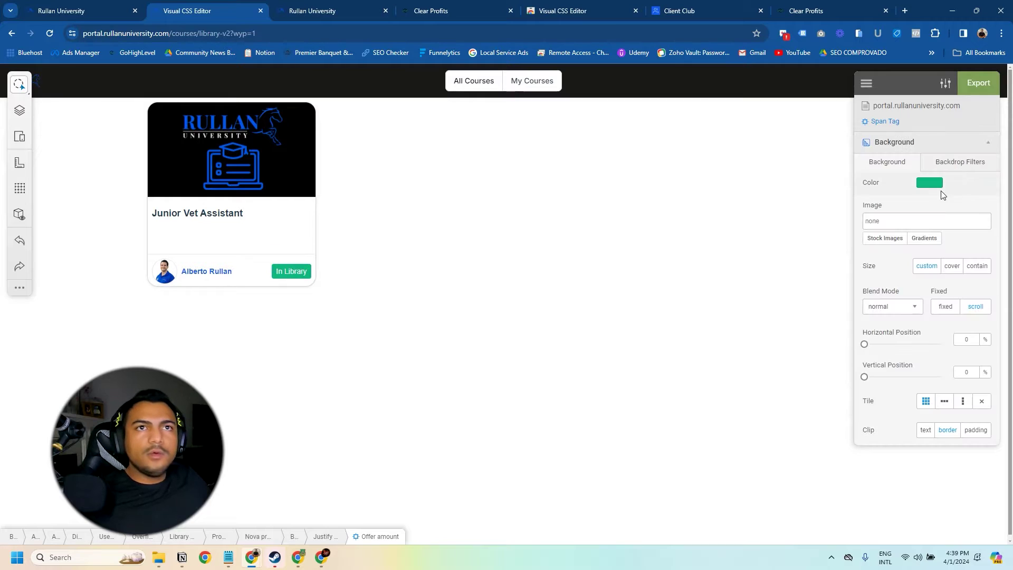
pyautogui.click(930, 184)
pyautogui.click(916, 269)
pyautogui.moveTo(949, 221); pyautogui.dragTo(976, 231)
pyautogui.click(926, 269)
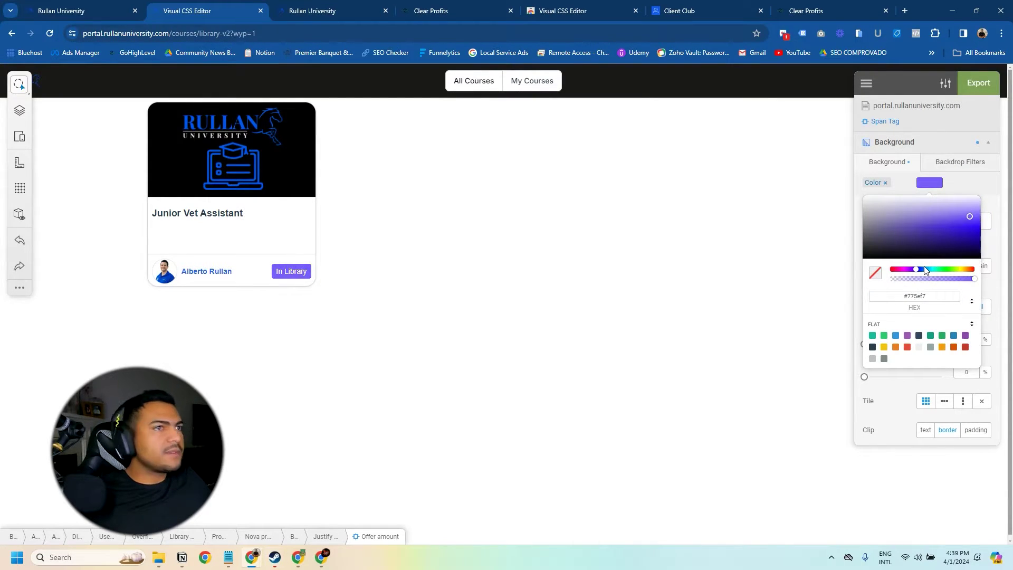
# Copy the exported card and badge CSS into the membership Custom CSS and save.
pyautogui.click(977, 85)
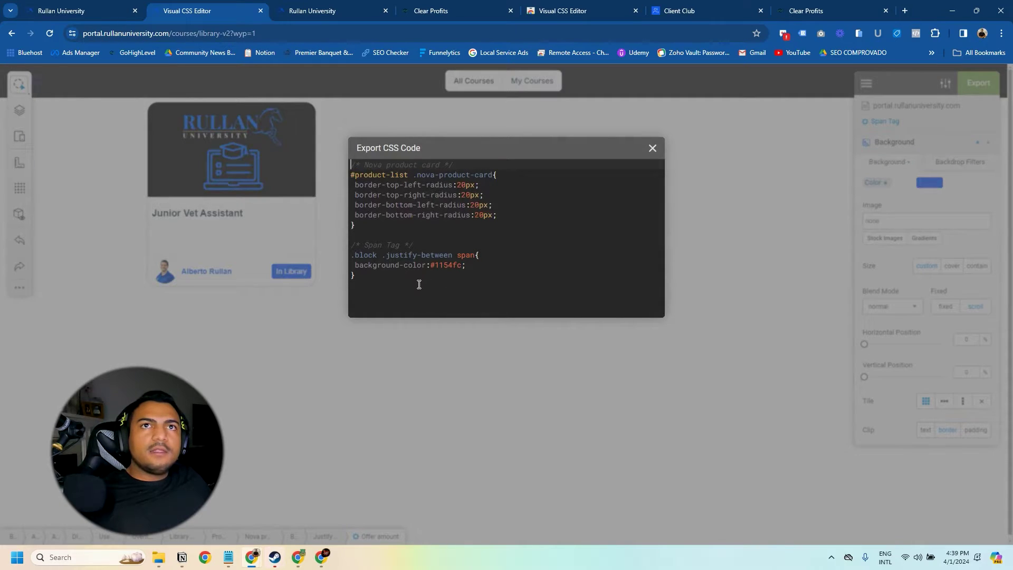
pyautogui.moveTo(419, 284); pyautogui.dragTo(345, 178)
pyautogui.hotkey('ctrl', 'c')
pyautogui.hotkey('ctrl', '4')
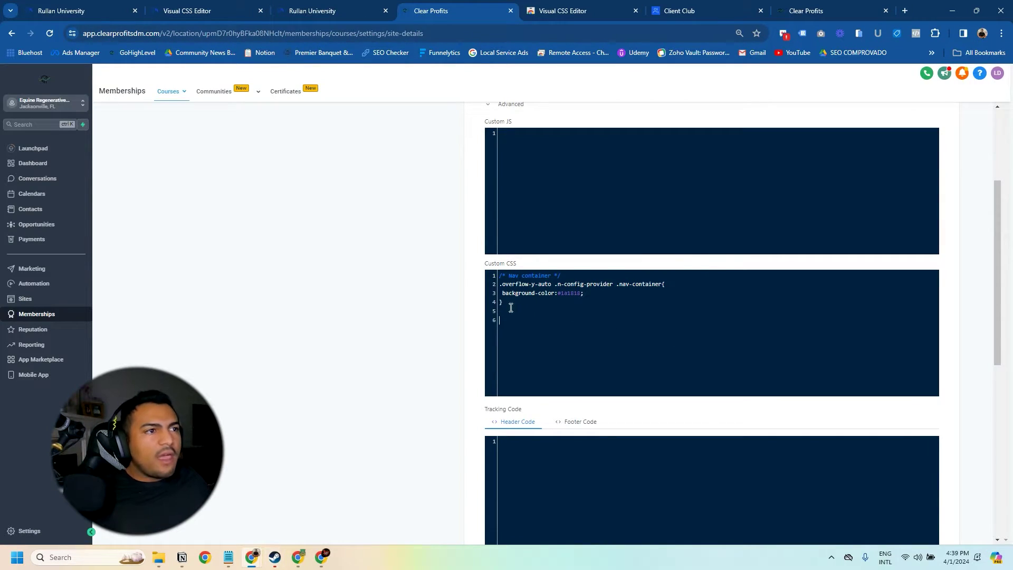
pyautogui.hotkey('ctrl', 'v')
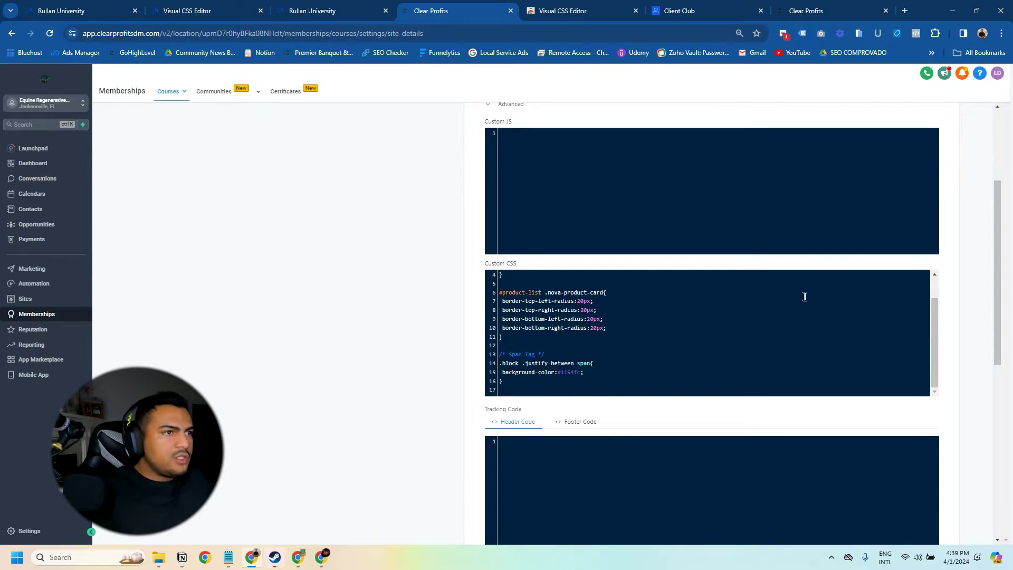
pyautogui.scroll(-7, 952, 473)
pyautogui.click(942, 538)
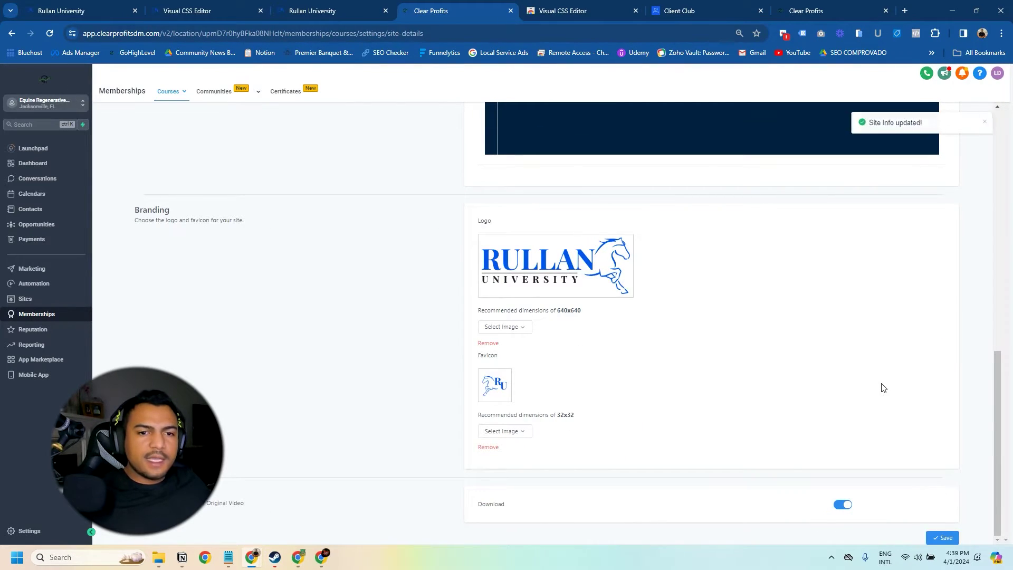
pyautogui.hotkey('ctrl', '2')
pyautogui.click(654, 148)
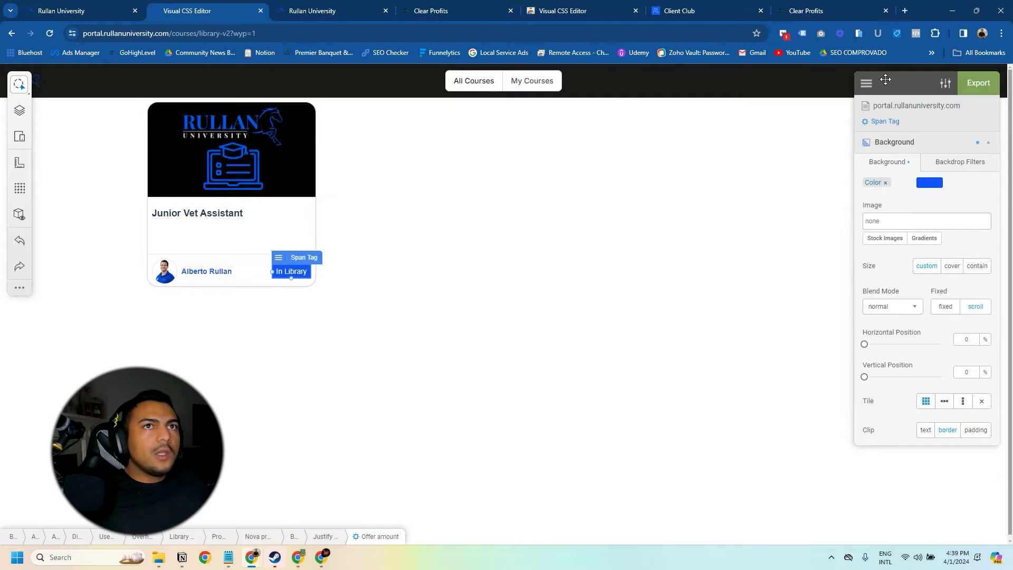
# Close the Visual CSS Editor and open the Junior Vet Assistant course page.
pyautogui.press('Escape')
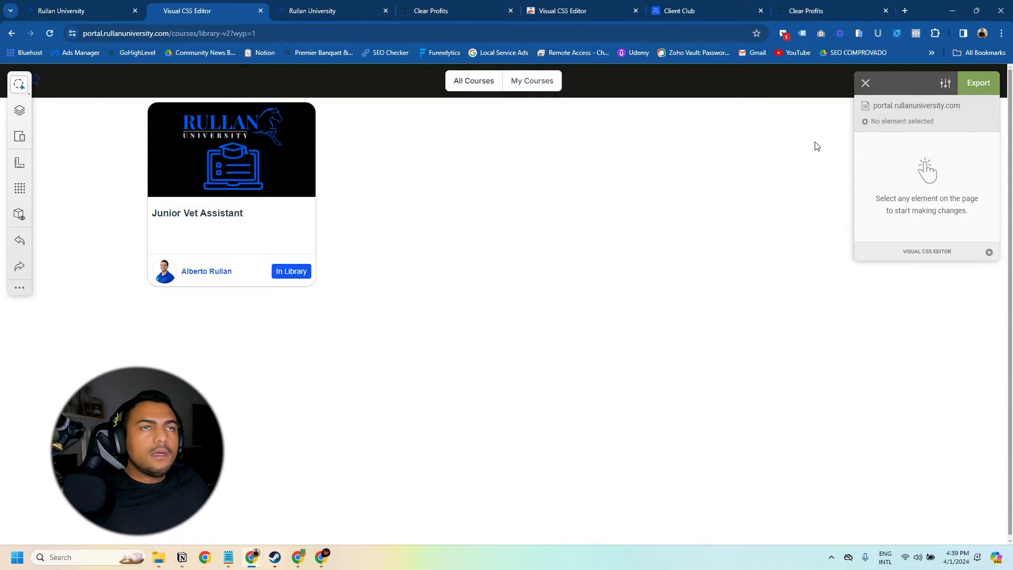
pyautogui.click(866, 85)
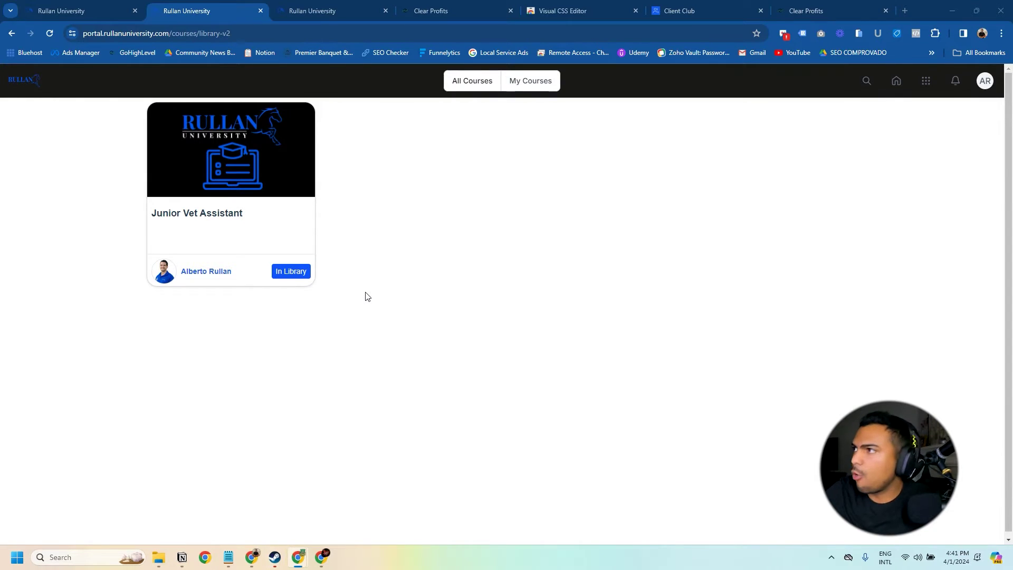
pyautogui.click(242, 197)
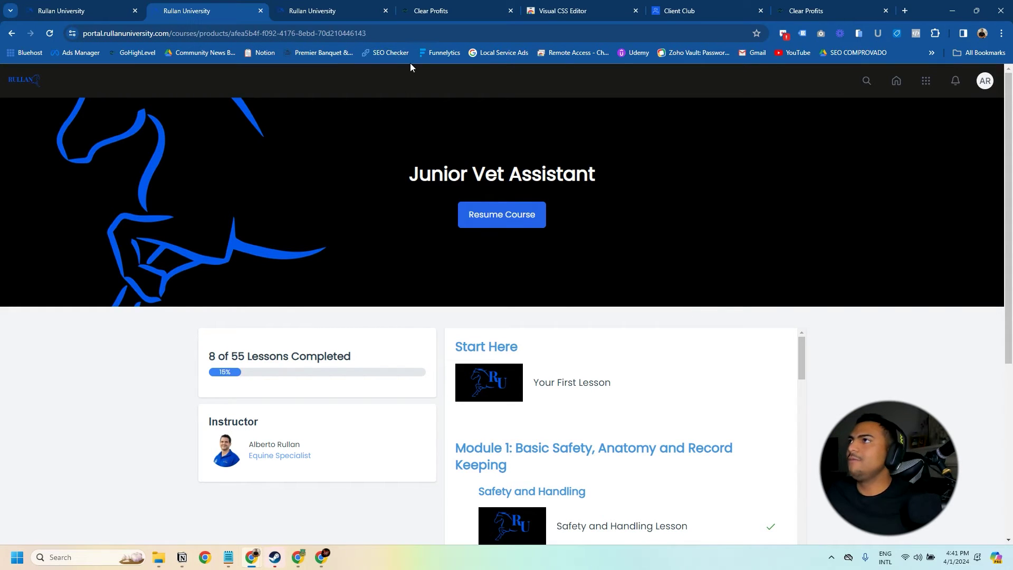
# Open the Junior Vet Assistant product's Details form, checking its Title and Description fields.
pyautogui.click(441, 15)
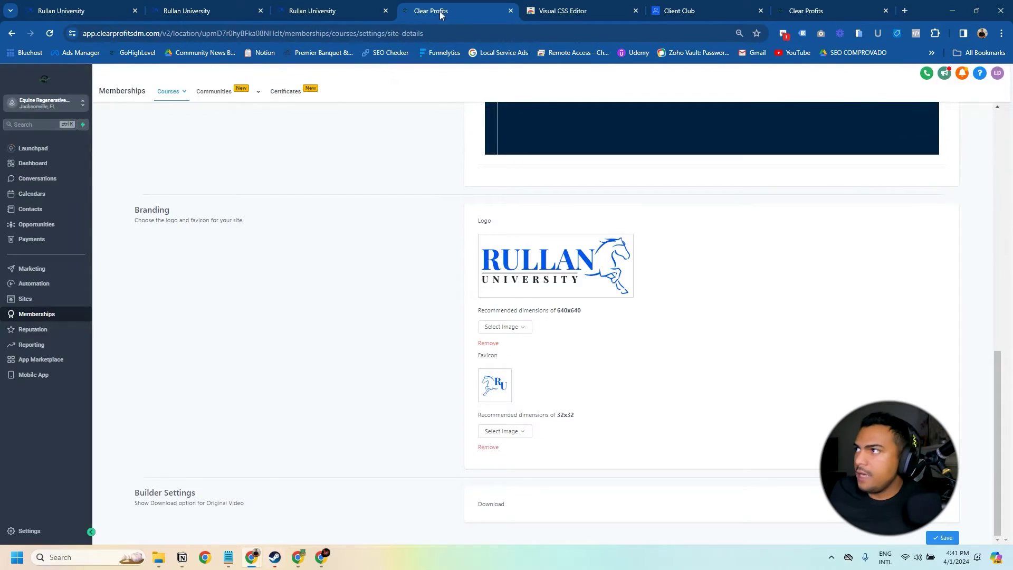
pyautogui.moveTo(178, 98)
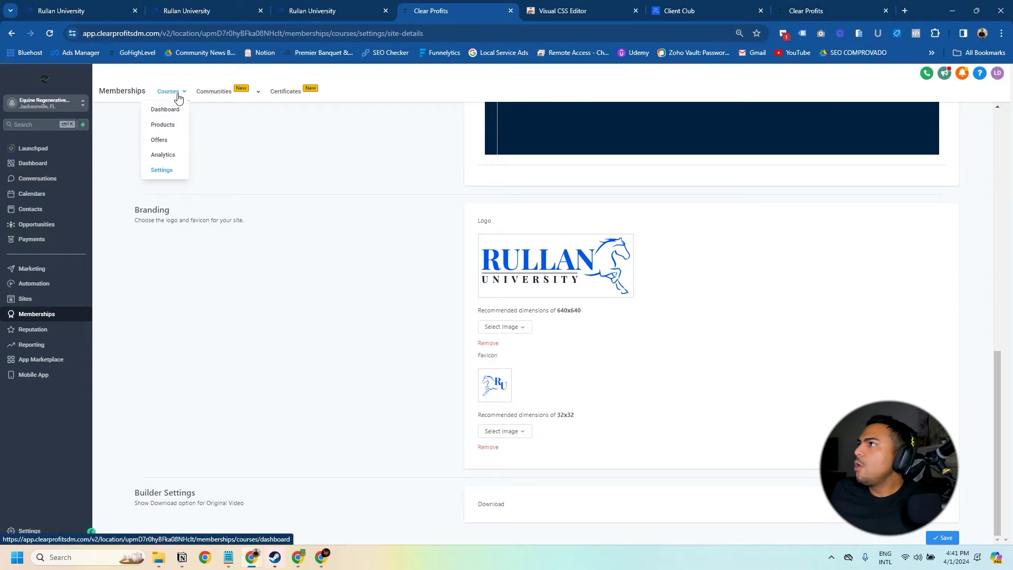
pyautogui.click(164, 126)
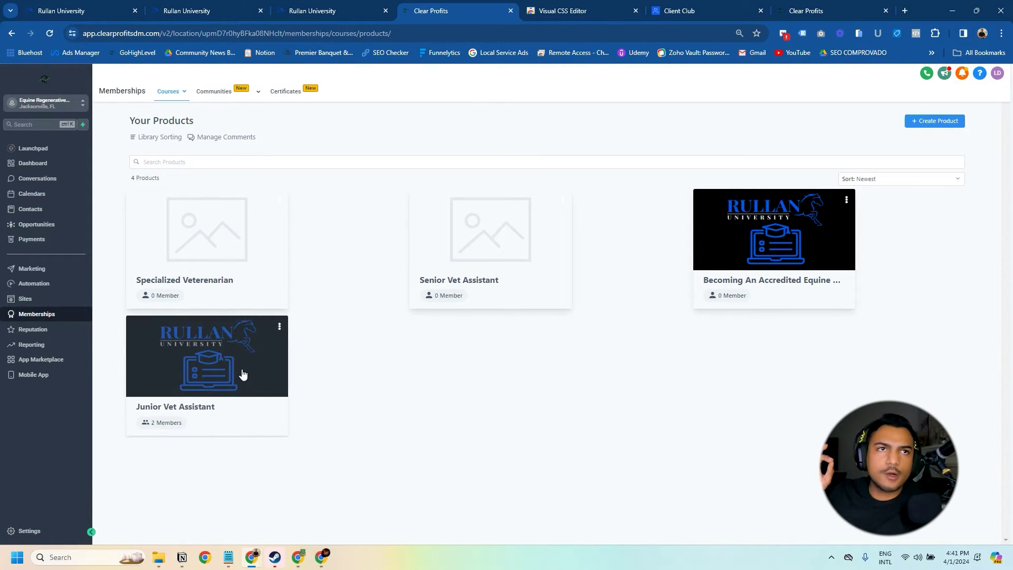
pyautogui.click(199, 351)
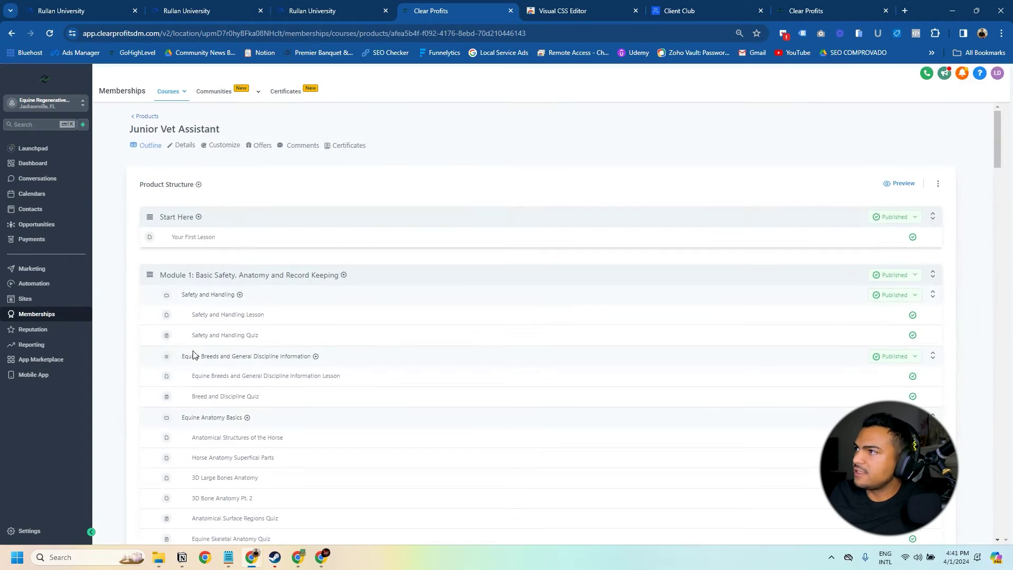
pyautogui.click(188, 149)
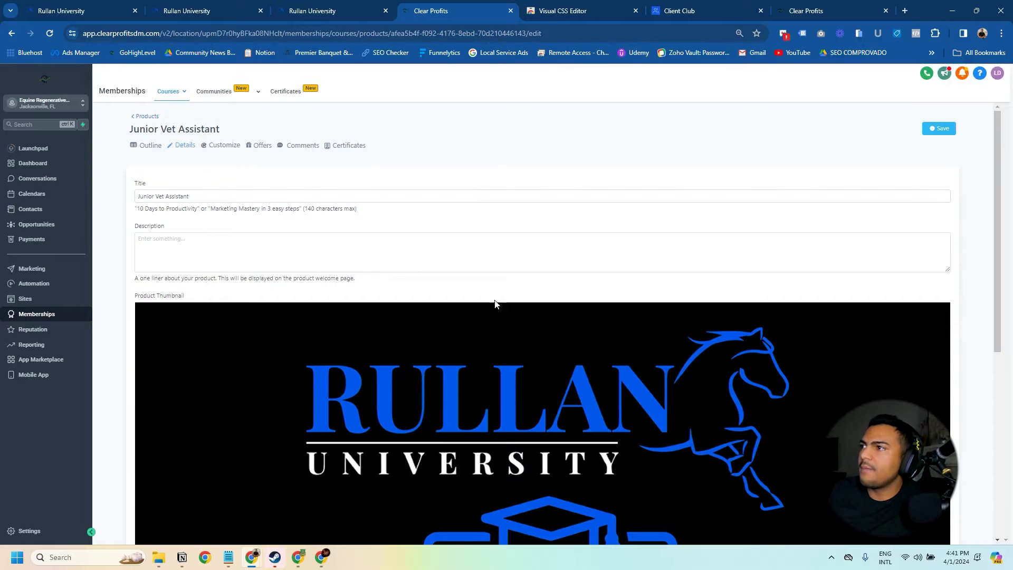
pyautogui.click(201, 196)
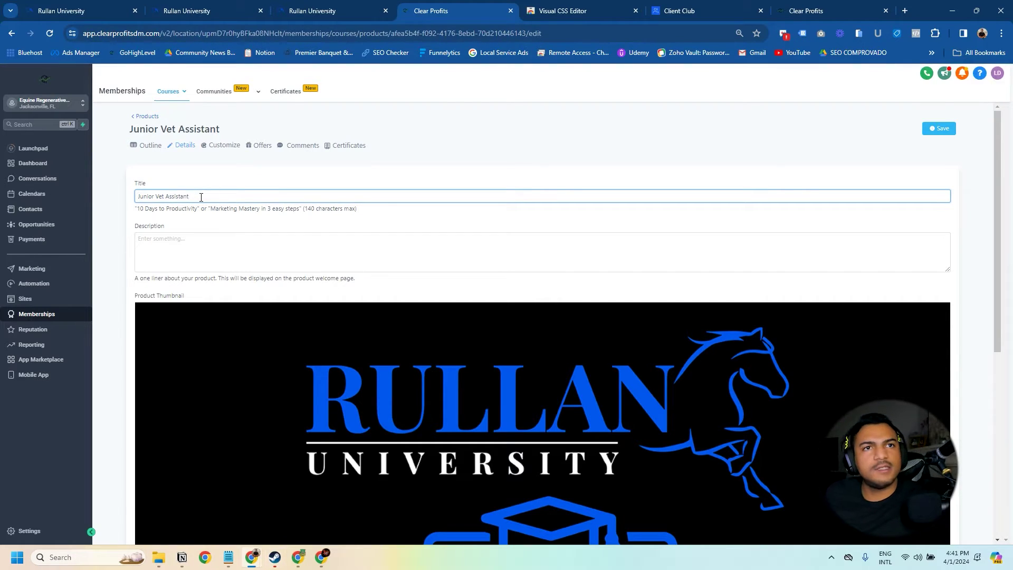
pyautogui.click(172, 239)
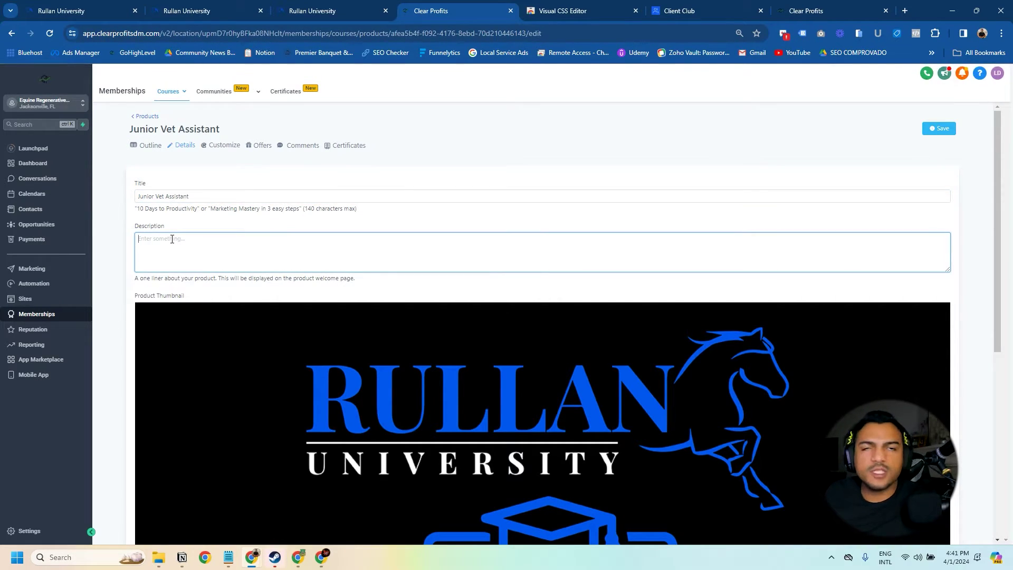
pyautogui.click(228, 16)
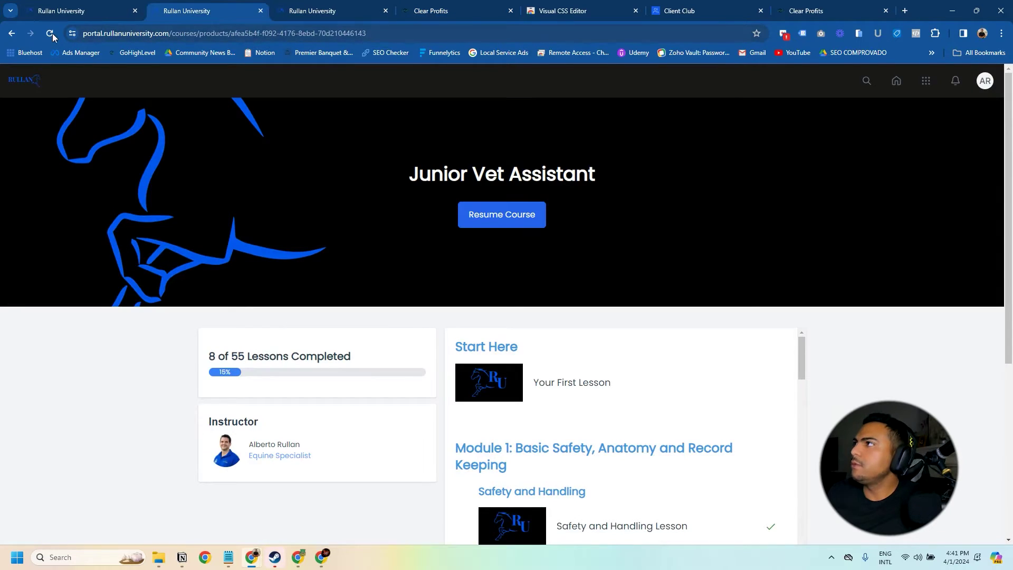
# Expand the Junior Vet Assistant product's Customization section.
pyautogui.click(11, 33)
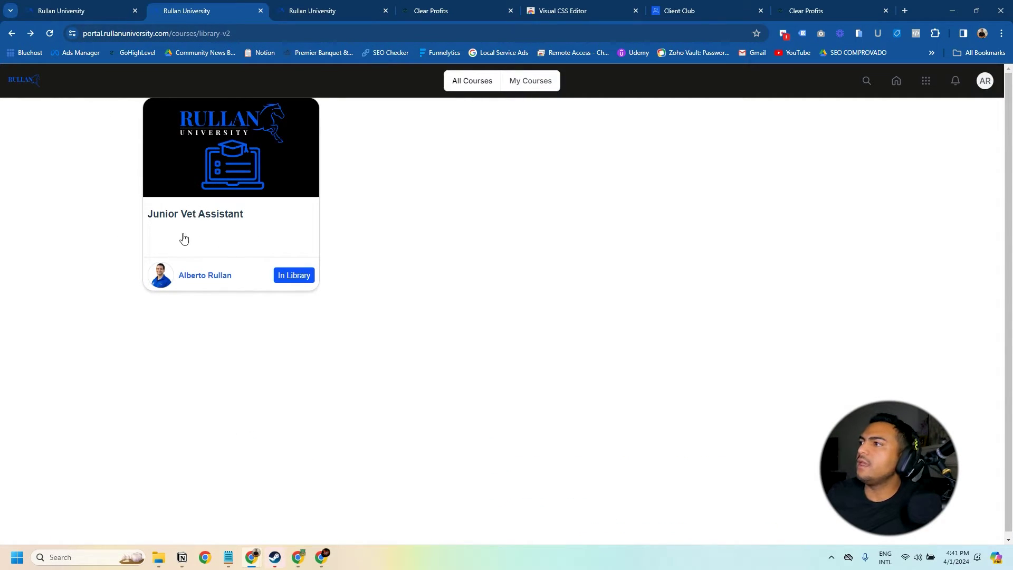
pyautogui.click(431, 11)
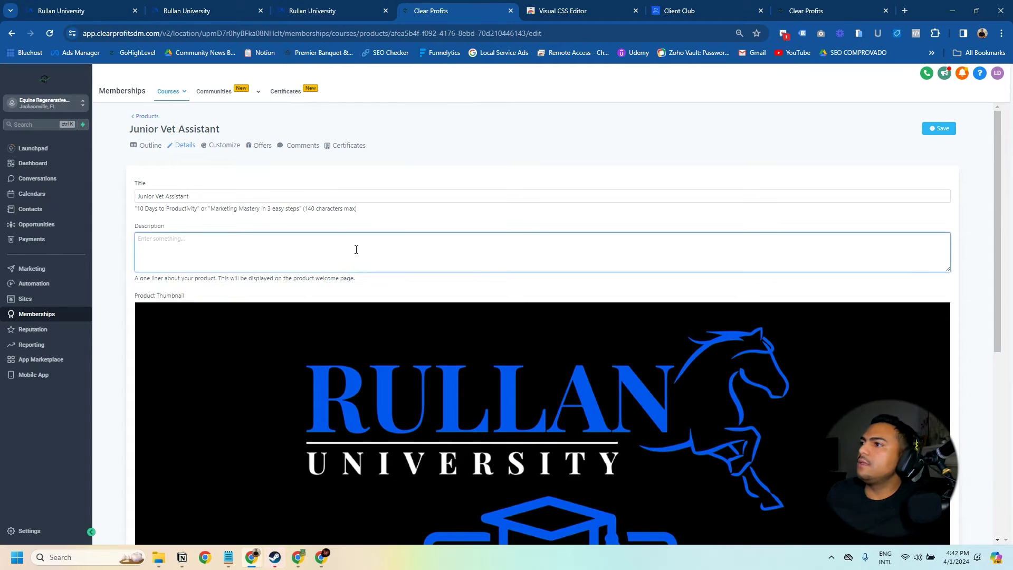
pyautogui.scroll(-3, 458, 274)
pyautogui.scroll(-4, 459, 273)
pyautogui.click(227, 12)
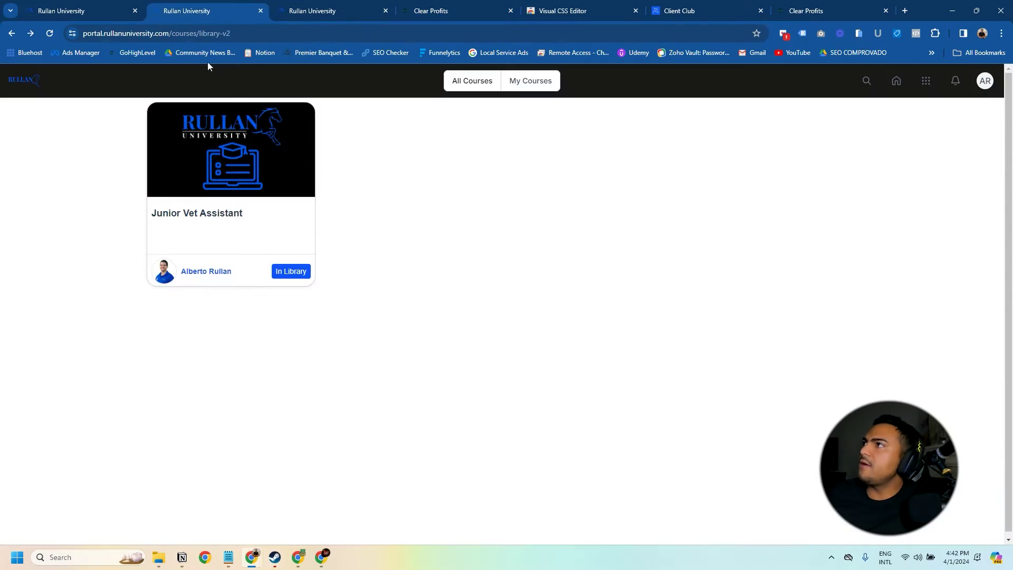
pyautogui.click(431, 10)
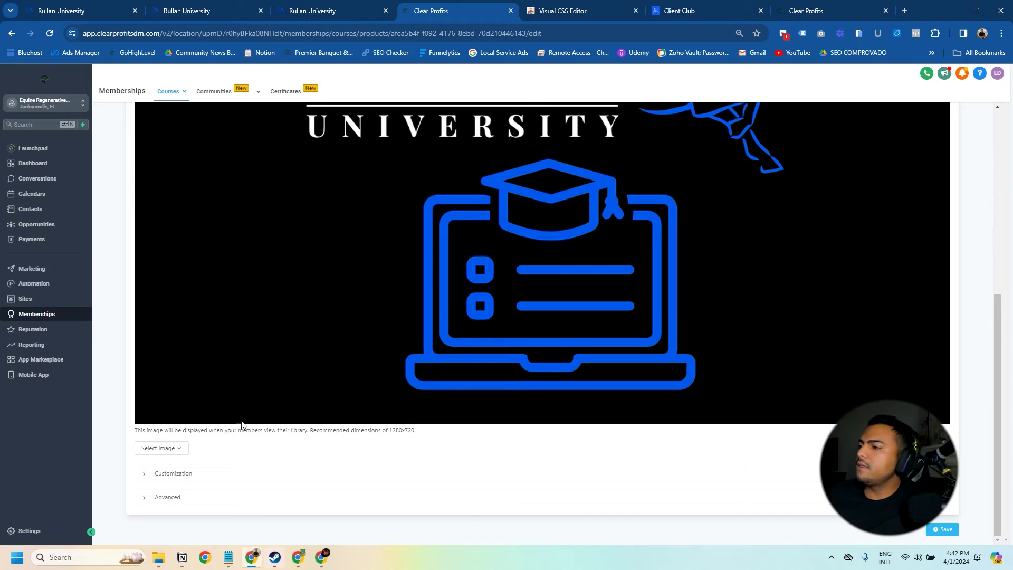
pyautogui.click(152, 482)
pyautogui.scroll(-5, 278, 367)
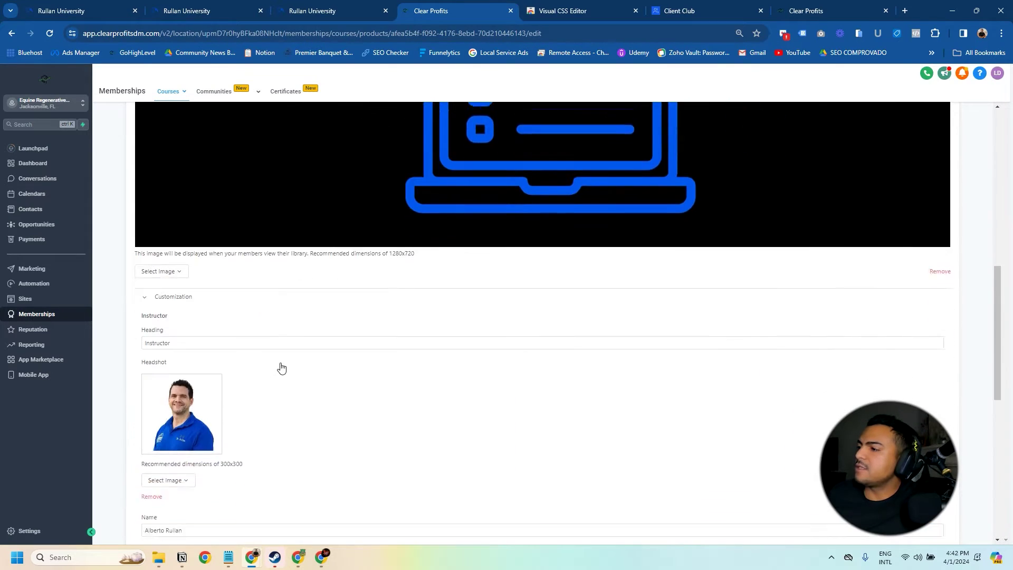
pyautogui.scroll(-1, 281, 368)
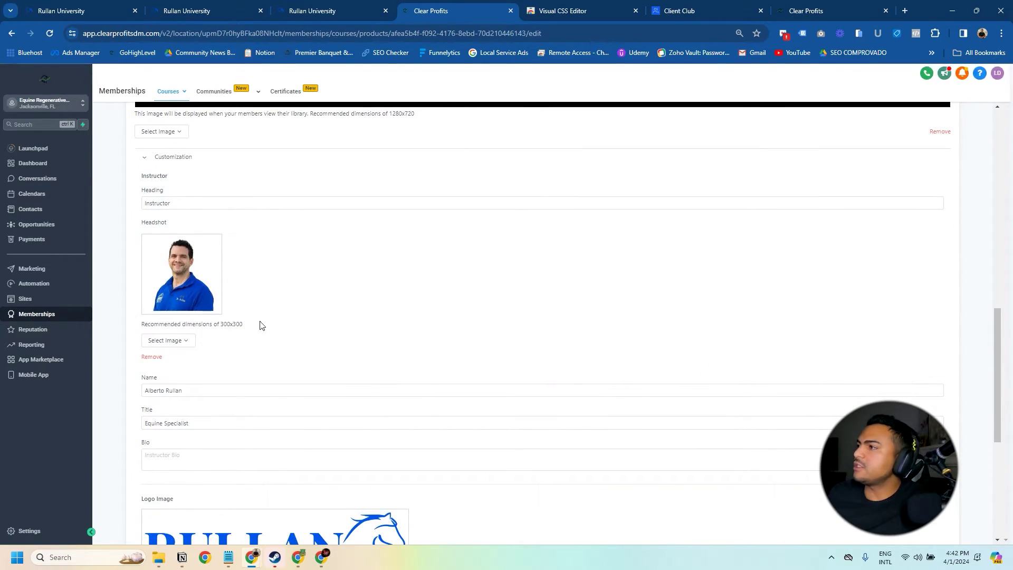
# Compare the portal's instructor heading with the product's 'Instructor' Heading field.
pyautogui.click(321, 6)
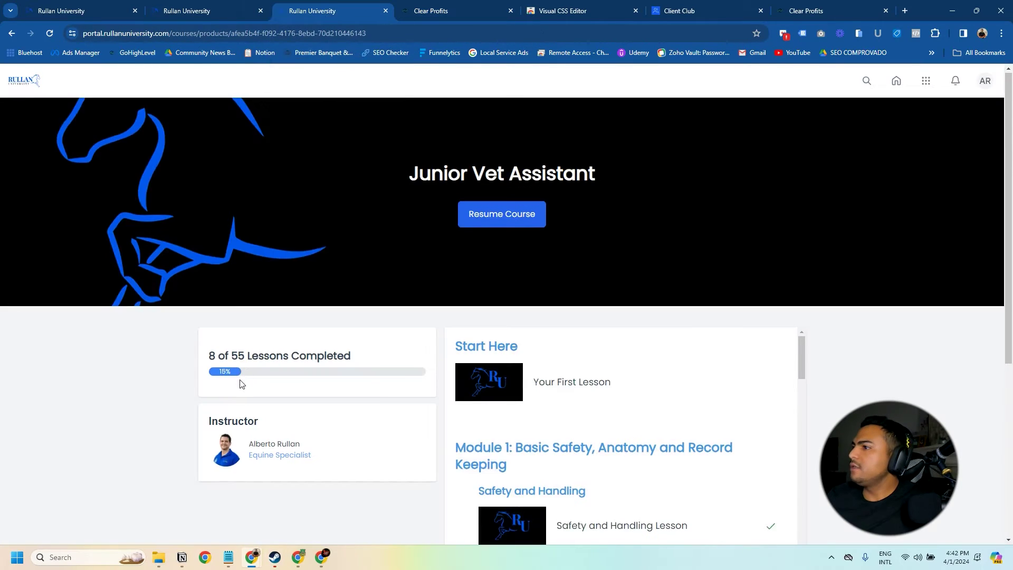
pyautogui.scroll(-2, 274, 364)
pyautogui.doubleClick(218, 313)
pyautogui.click(303, 348)
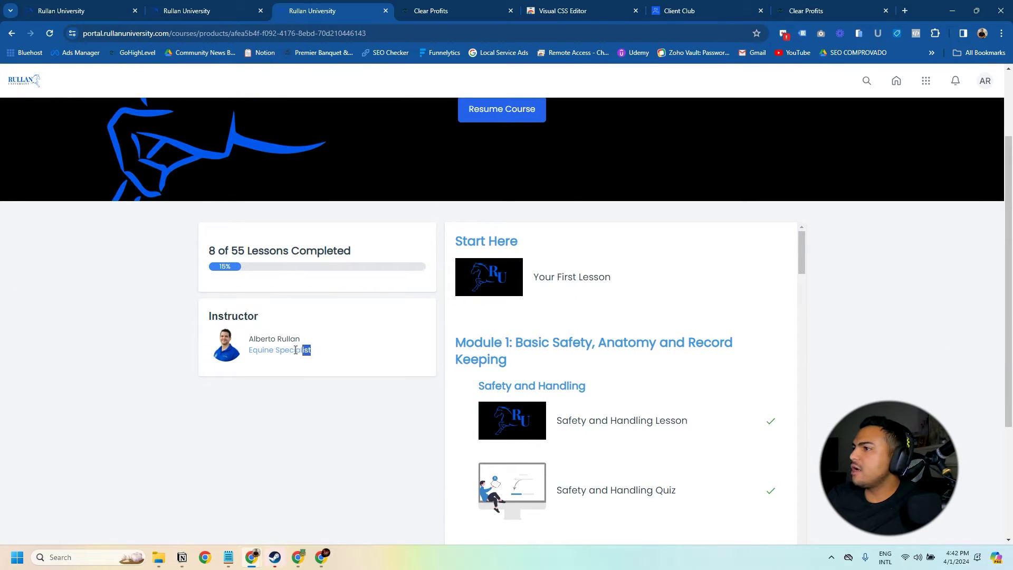
pyautogui.click(449, 10)
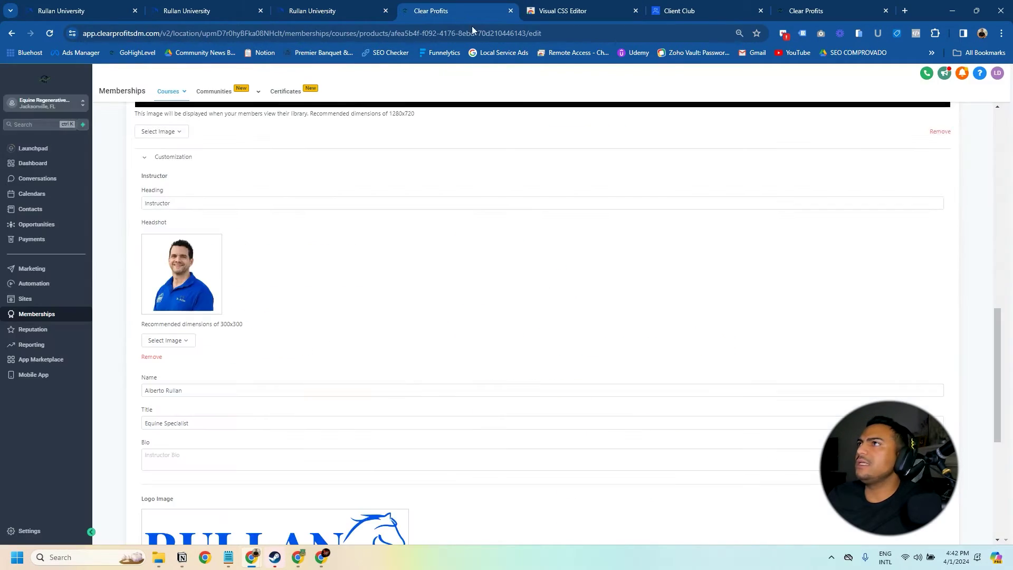
pyautogui.click(171, 205)
pyautogui.doubleClick(171, 205)
pyautogui.click(183, 202)
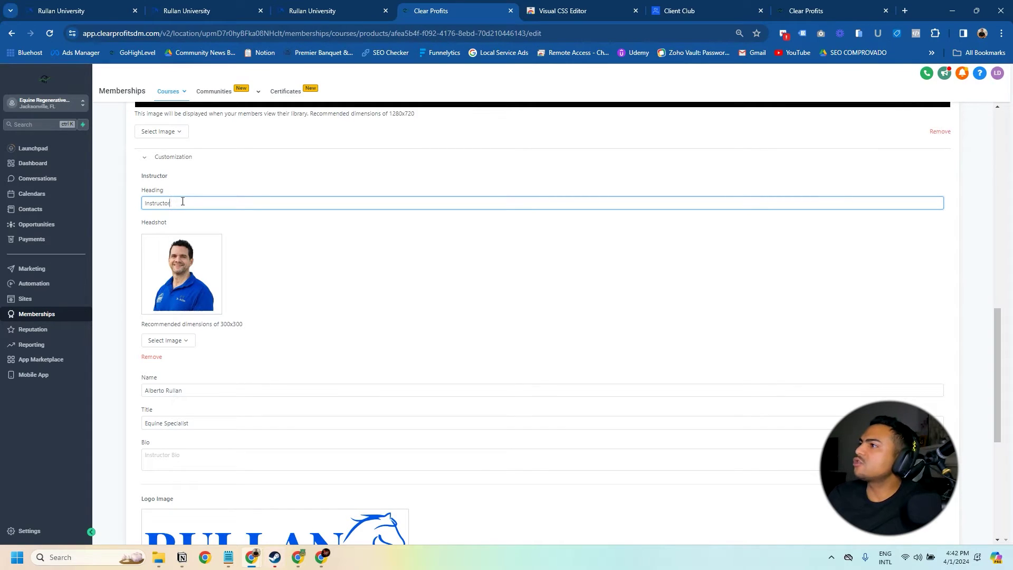
pyautogui.doubleClick(177, 201)
pyautogui.click(182, 201)
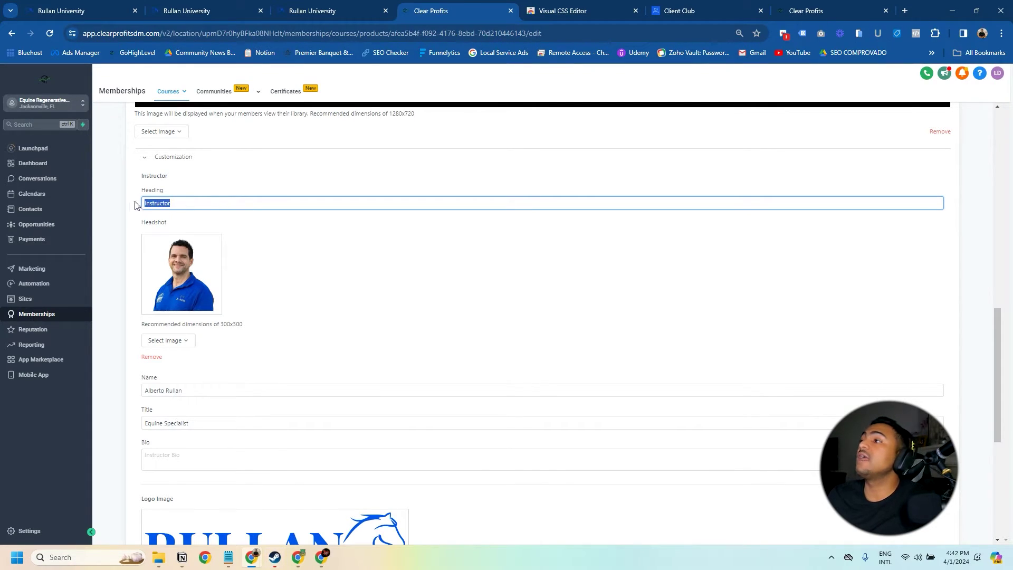
pyautogui.click(185, 200)
pyautogui.doubleClick(183, 201)
pyautogui.click(347, 252)
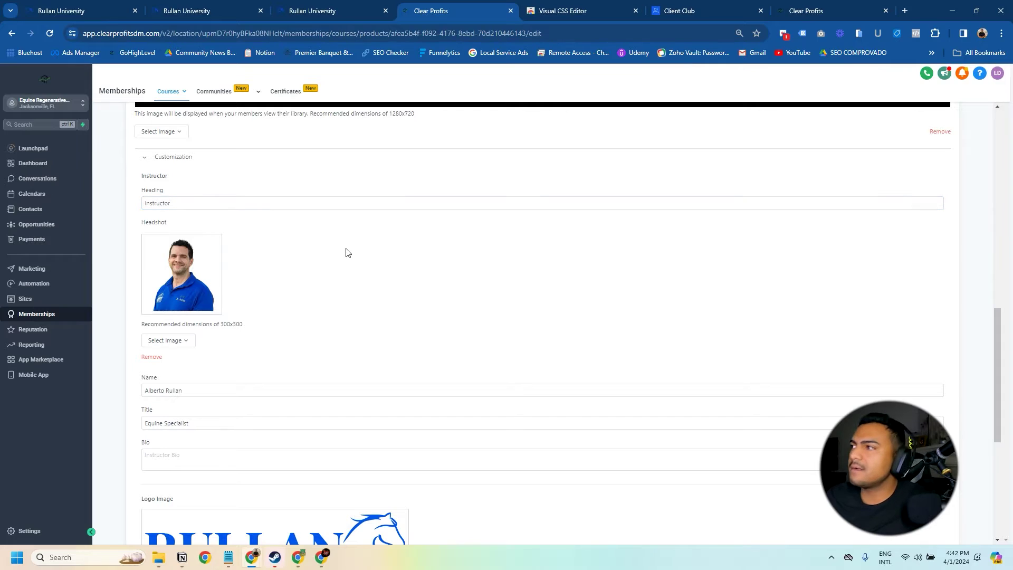
pyautogui.click(177, 199)
pyautogui.doubleClick(183, 201)
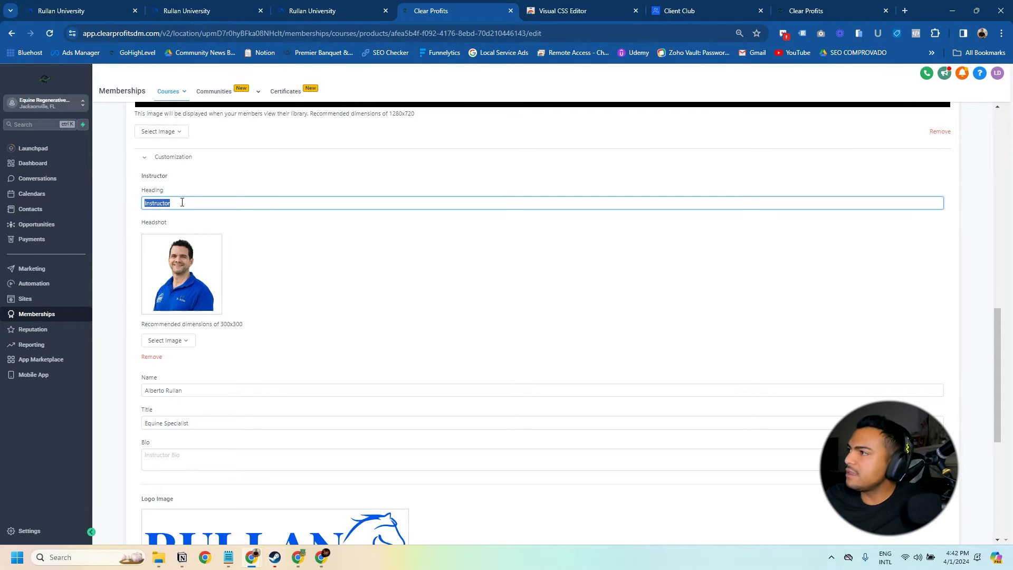
pyautogui.click(181, 202)
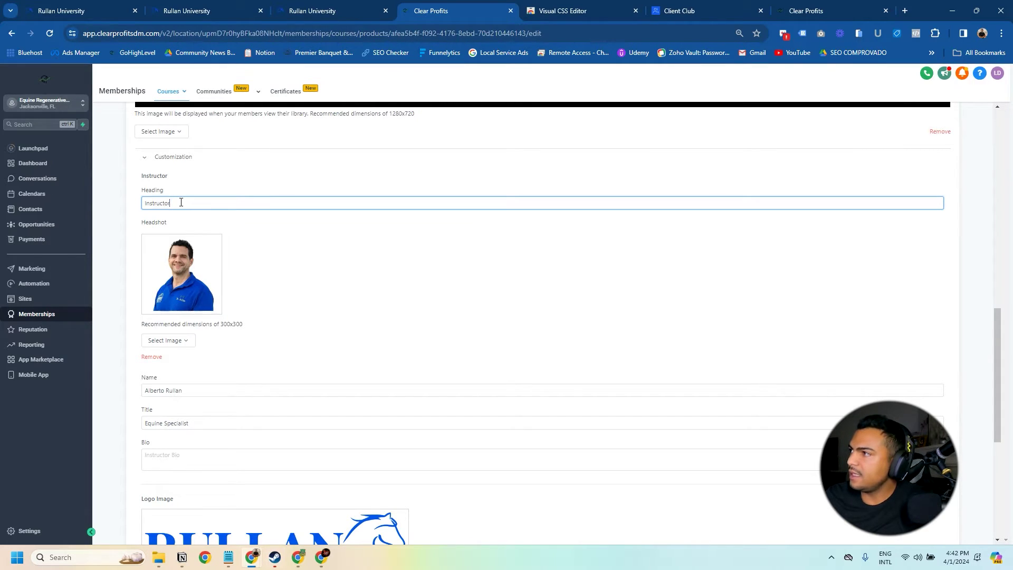
# Review the instructor name, 'Equine Specialist' title, logo and favicon against the portal page.
pyautogui.tripleClick(174, 391)
pyautogui.click(194, 394)
pyautogui.moveTo(190, 423); pyautogui.dragTo(126, 423)
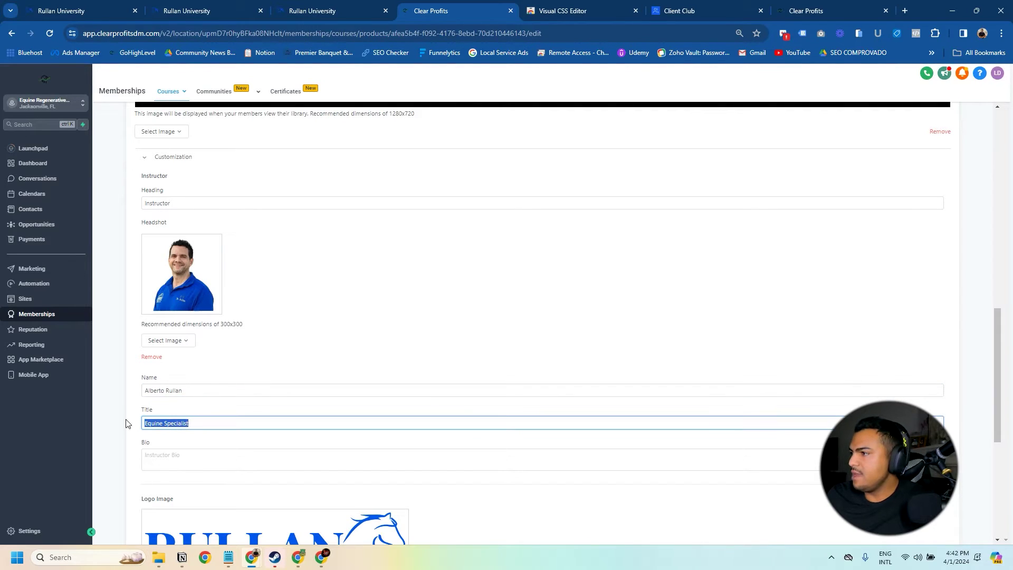
pyautogui.click(187, 410)
pyautogui.scroll(-2, 230, 351)
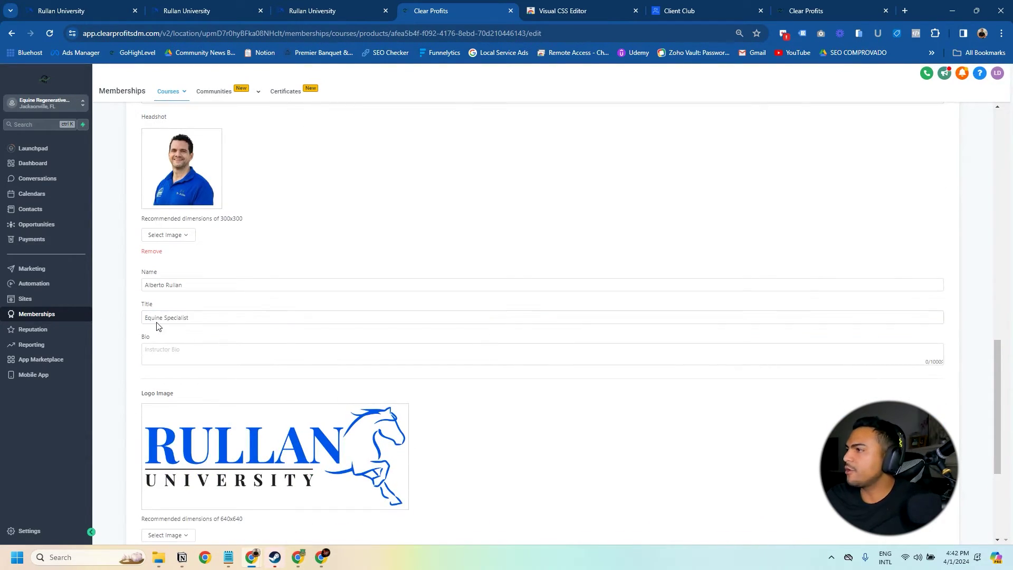
pyautogui.scroll(-4, 157, 326)
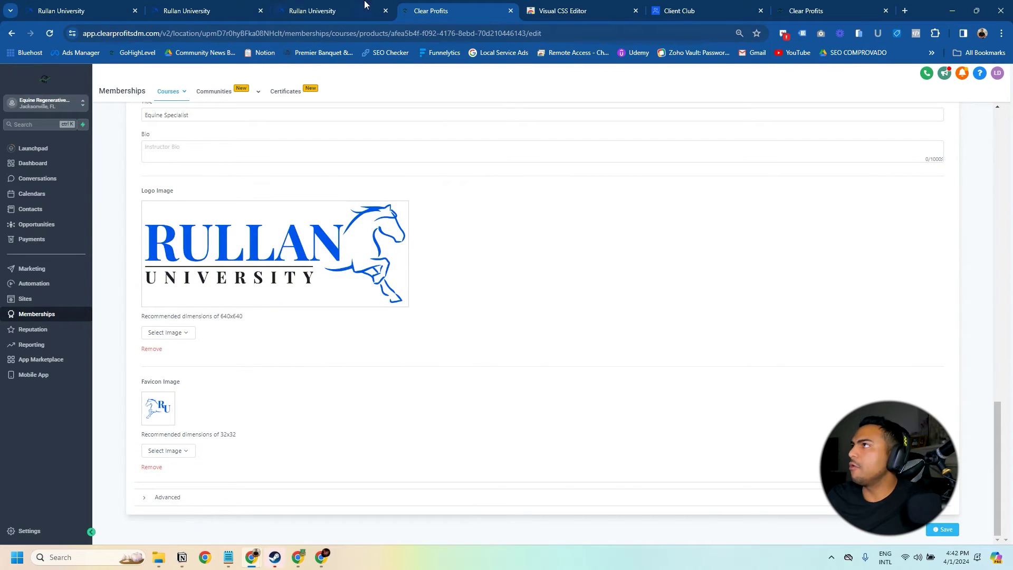
pyautogui.click(333, 11)
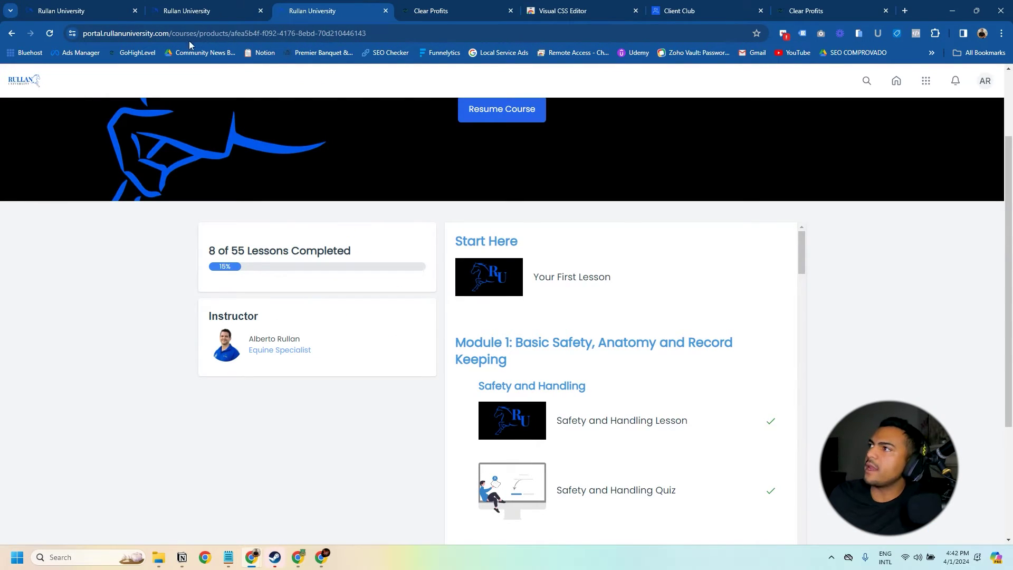
pyautogui.click(416, 10)
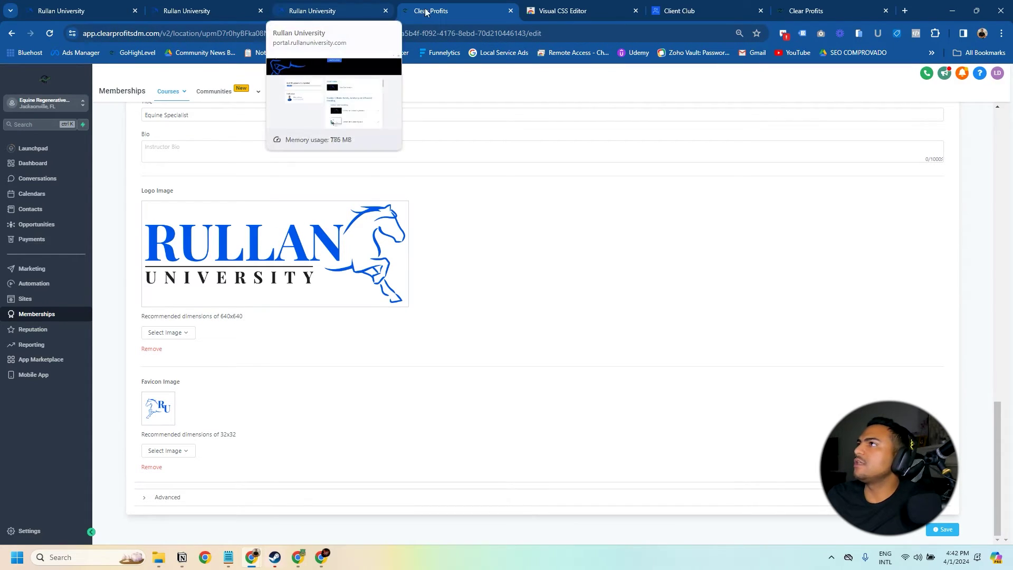
# Check the product's Advanced Custom CSS, then reload the Junior Vet Assistant course page.
pyautogui.click(156, 499)
pyautogui.scroll(-7, 330, 378)
pyautogui.click(186, 331)
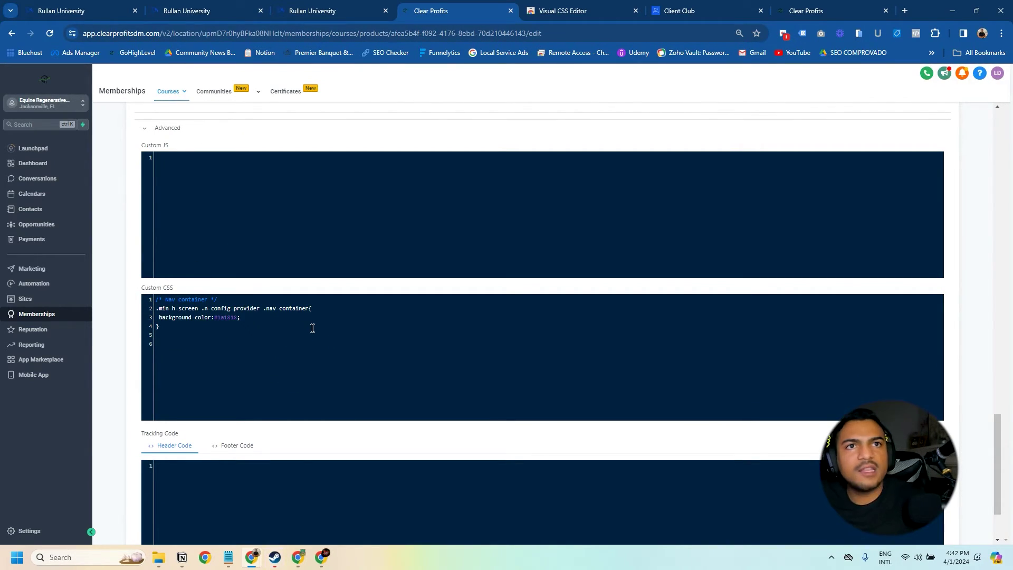
pyautogui.click(343, 10)
pyautogui.click(50, 33)
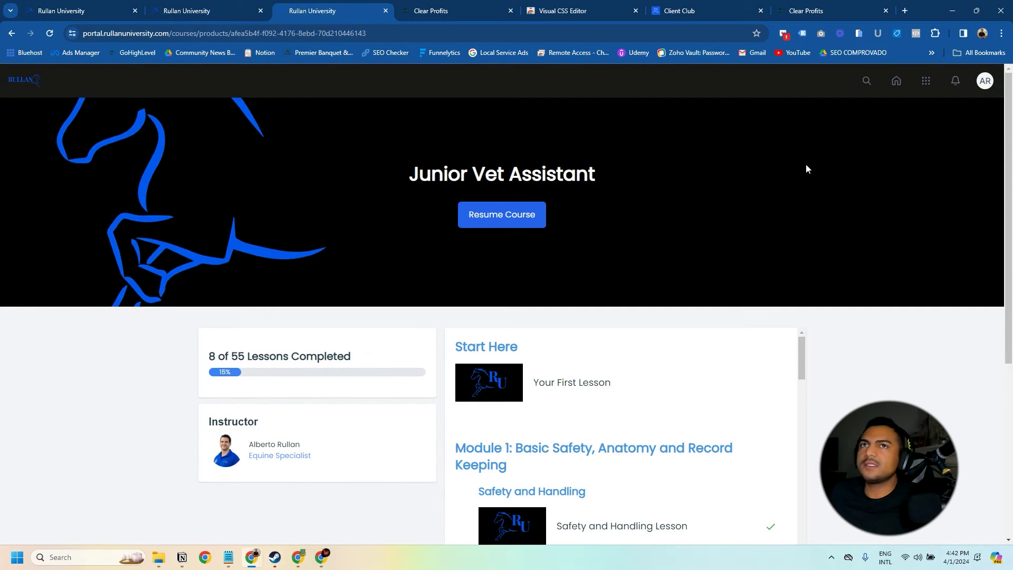
# Launch Visual CSS Editor and round the Instructor card's corners to 20 px.
pyautogui.click(935, 34)
pyautogui.scroll(-5, 831, 168)
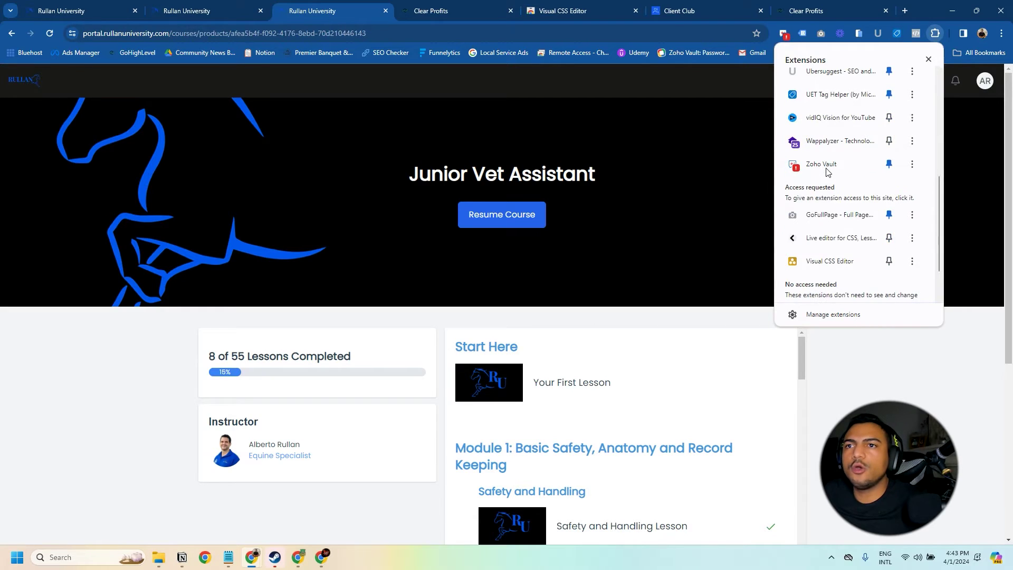
pyautogui.scroll(-2, 829, 212)
pyautogui.click(813, 211)
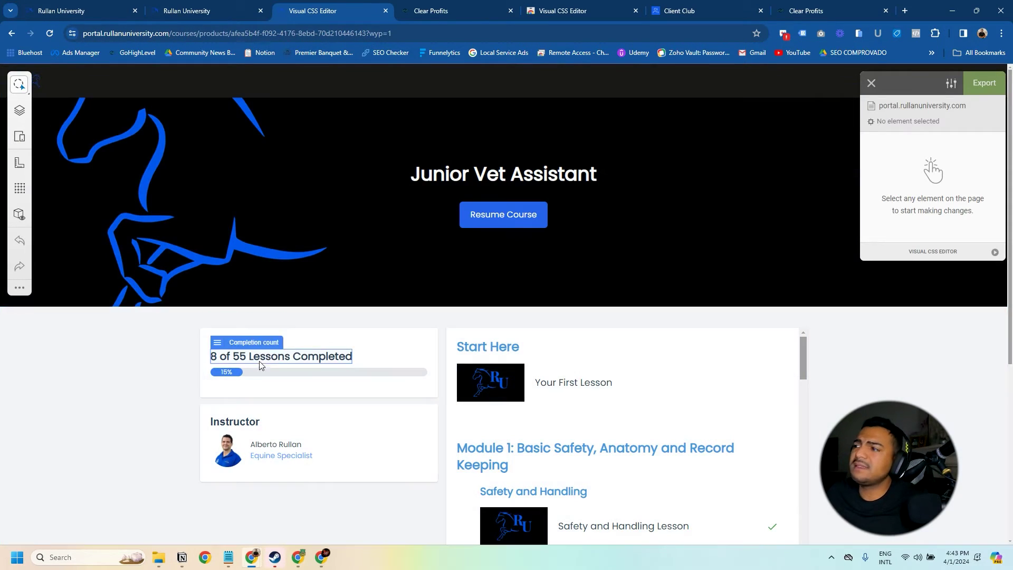
pyautogui.click(420, 418)
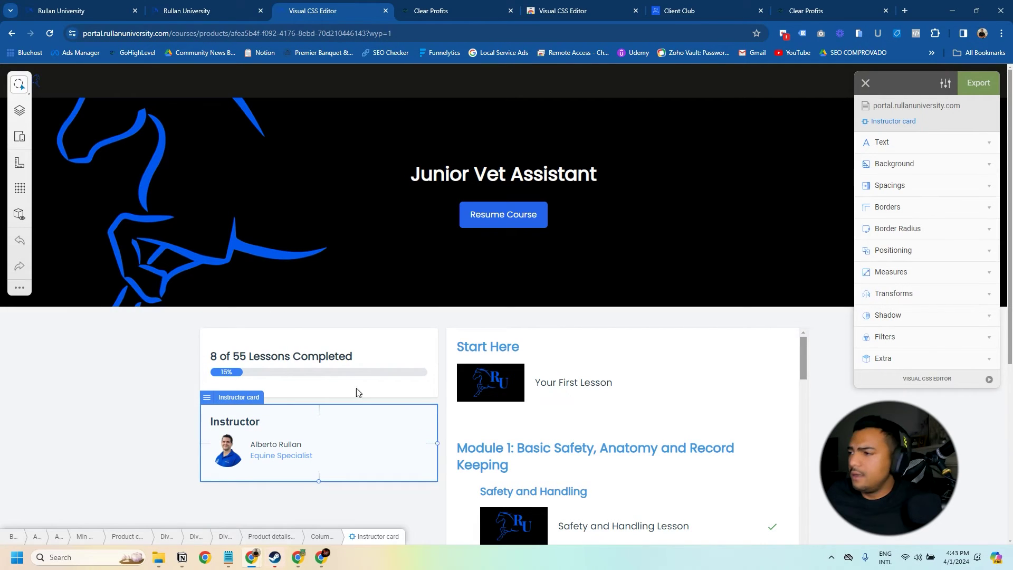
pyautogui.click(901, 228)
pyautogui.click(962, 173)
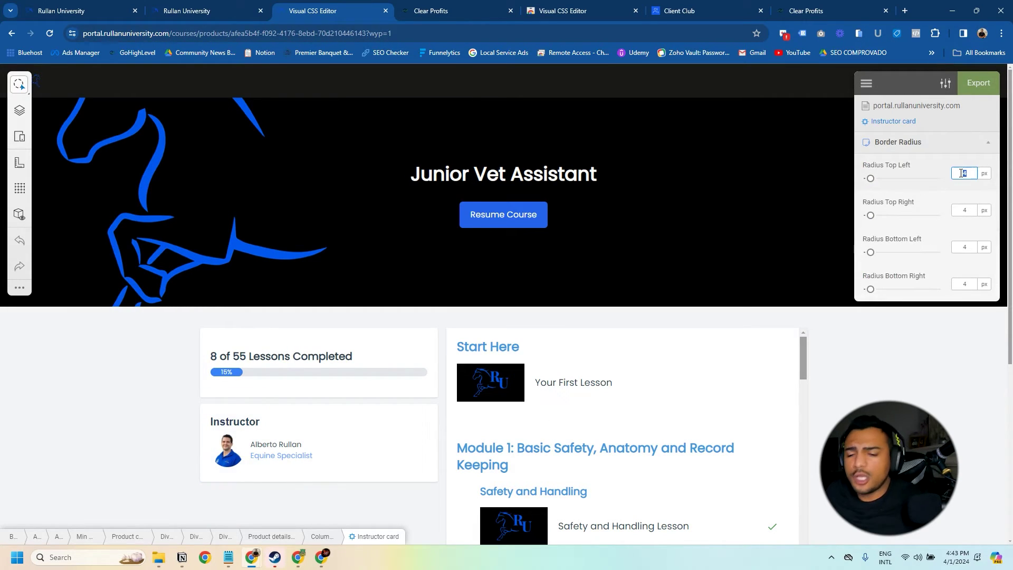
pyautogui.write('20')
pyautogui.click(965, 210)
pyautogui.write('20')
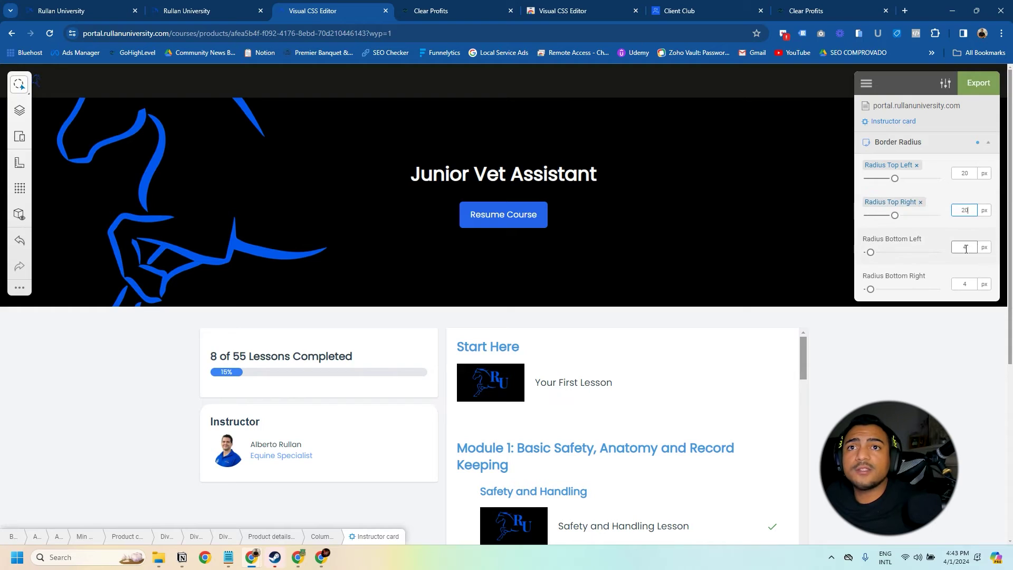
pyautogui.write('20')
pyautogui.press('Tab')
pyautogui.write('20')
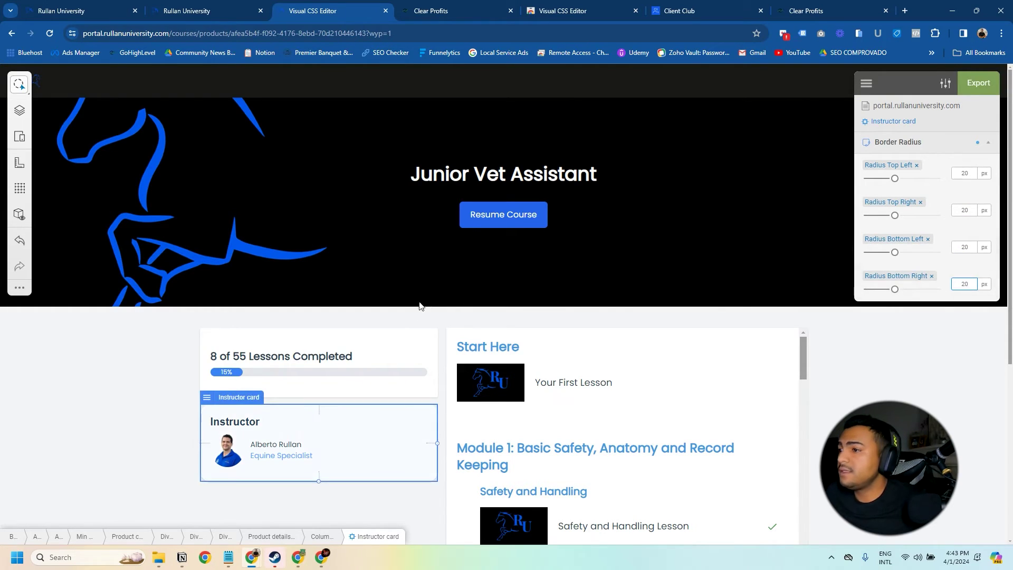
pyautogui.press('Escape')
# Round the lessons-completed progress card to 20 px on every corner.
pyautogui.click(411, 337)
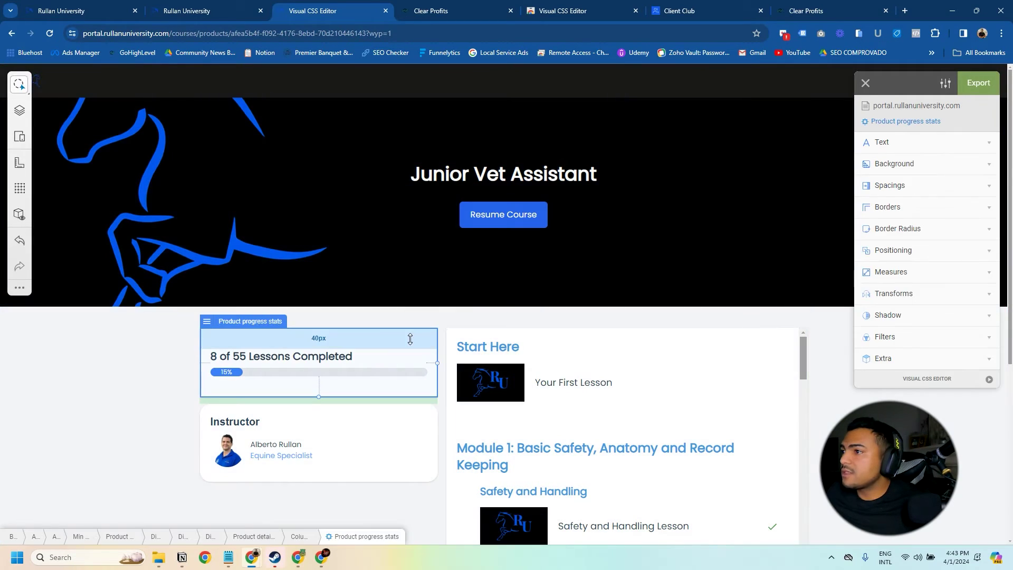
pyautogui.click(944, 228)
pyautogui.click(965, 173)
pyautogui.write('20')
pyautogui.click(964, 210)
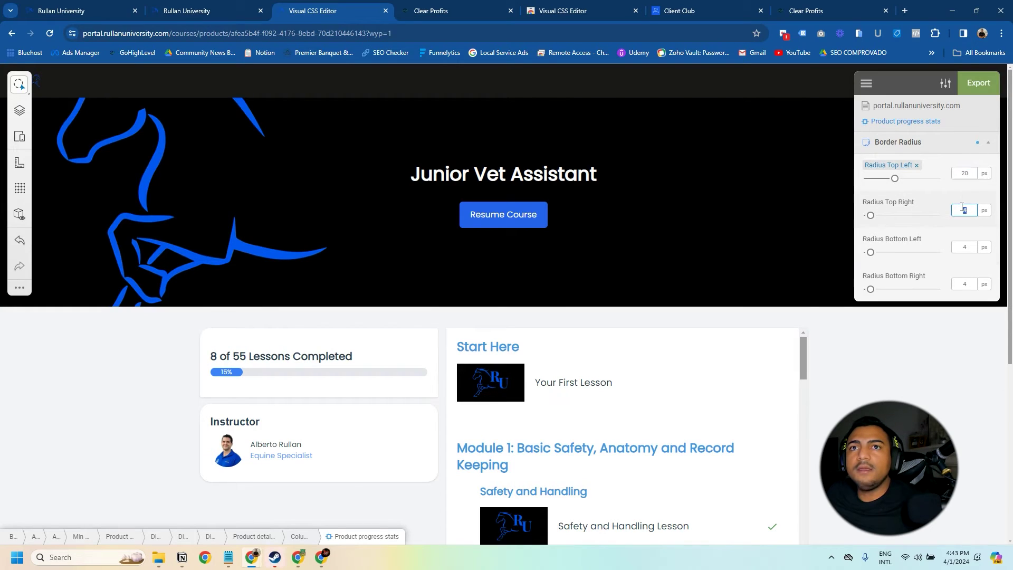
pyautogui.write('2020')
pyautogui.press('Tab')
pyautogui.write('20')
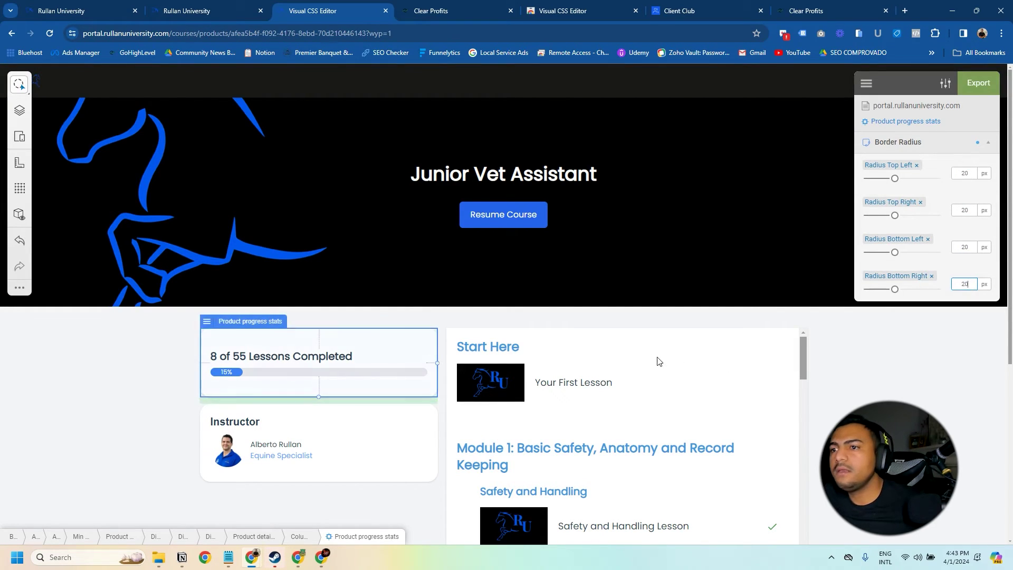
pyautogui.press('Escape')
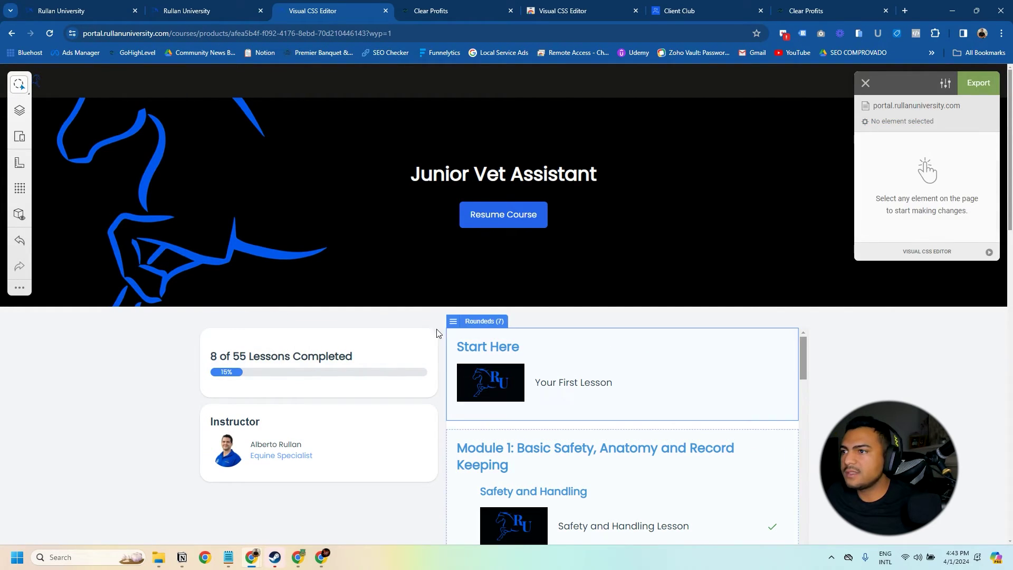
# Round the lesson list container's corners to 20 px.
pyautogui.click(450, 428)
pyautogui.click(944, 229)
pyautogui.click(973, 170)
pyautogui.write('20')
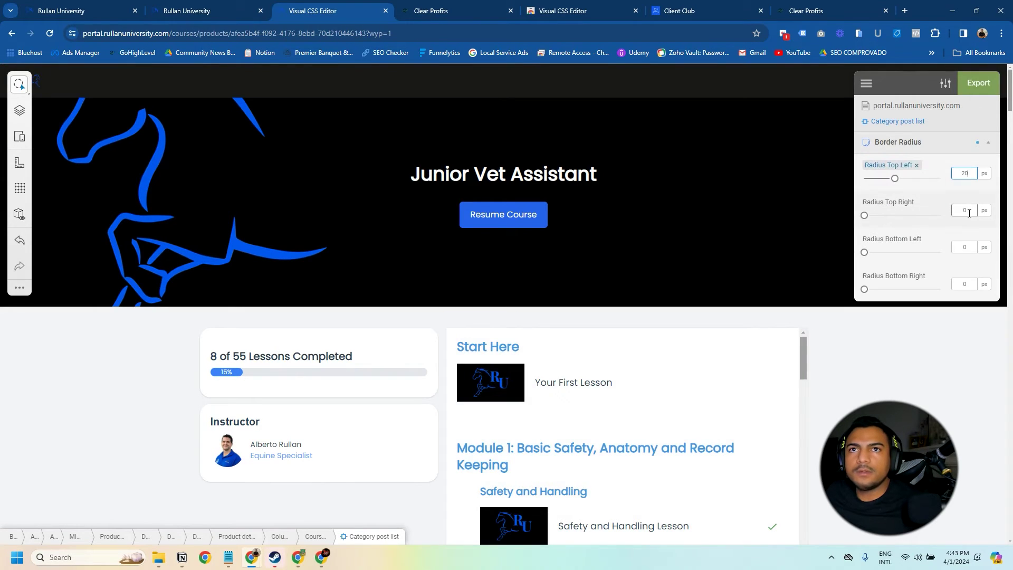
pyautogui.write('20')
pyautogui.click(965, 248)
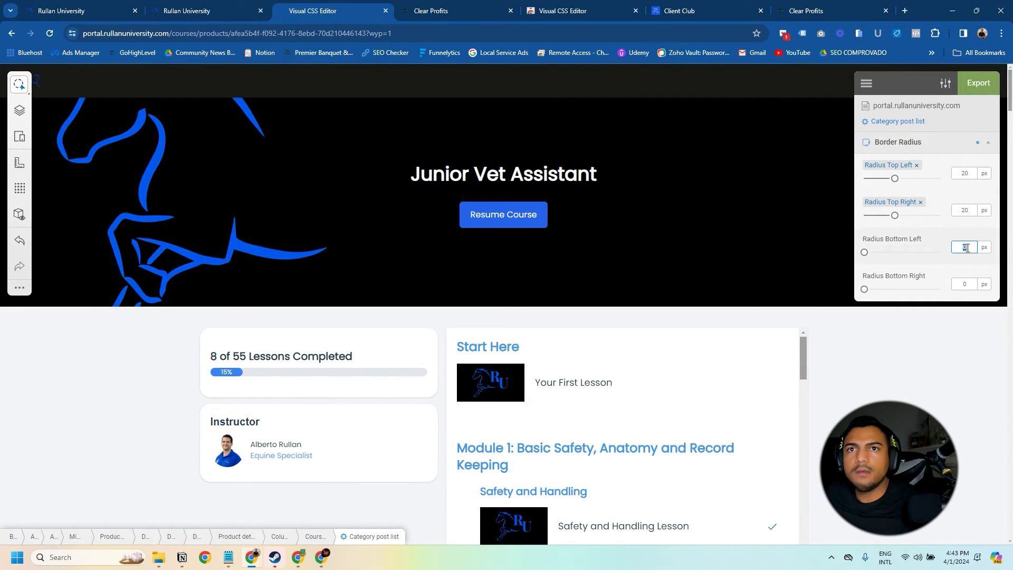
pyautogui.write('20')
pyautogui.click(966, 284)
pyautogui.write('20')
pyautogui.scroll(-3, 547, 391)
pyautogui.scroll(10, 547, 391)
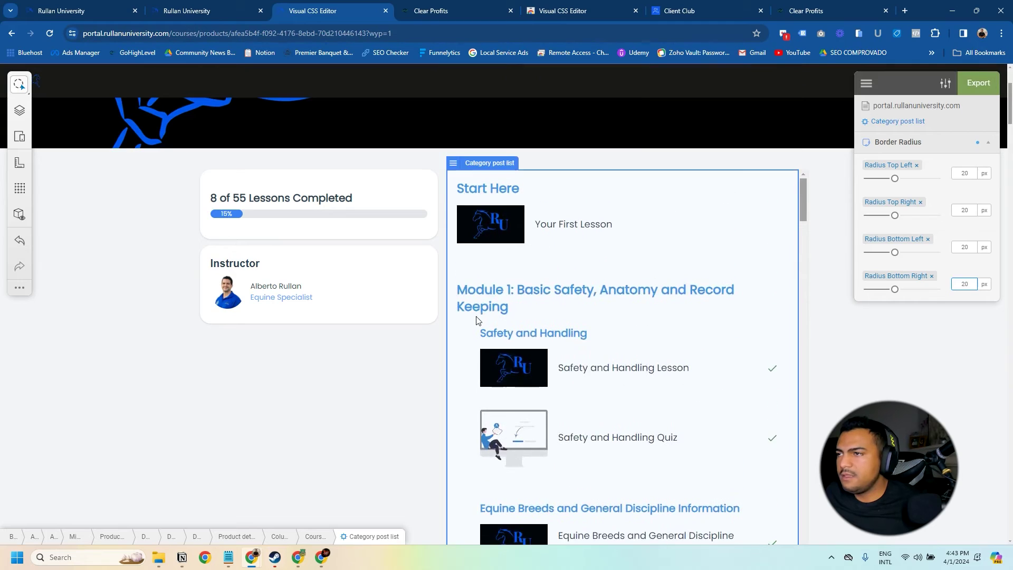
# Select all seven module sections by selector and give them 20 px rounded corners.
pyautogui.press('e')
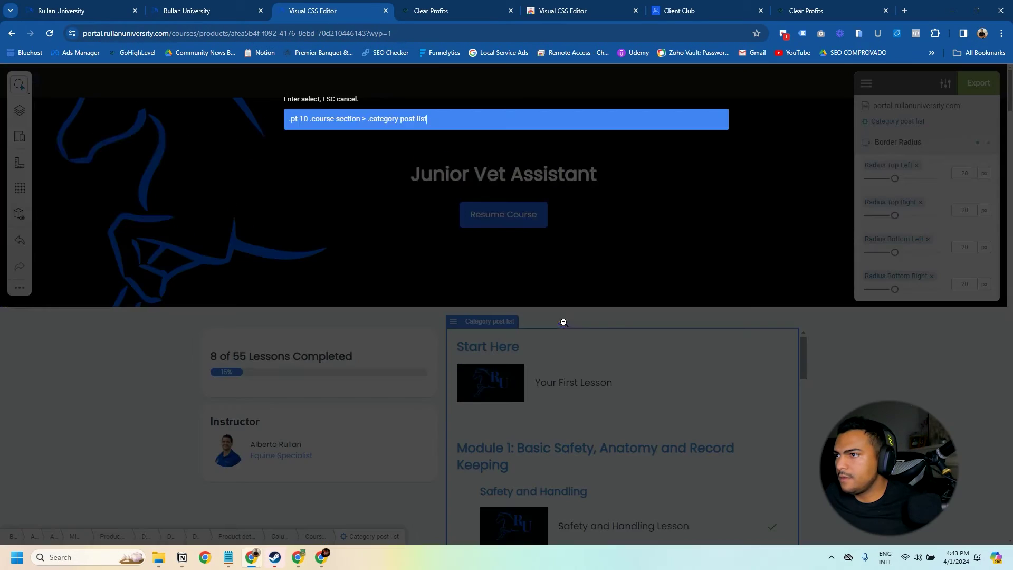
pyautogui.click(578, 327)
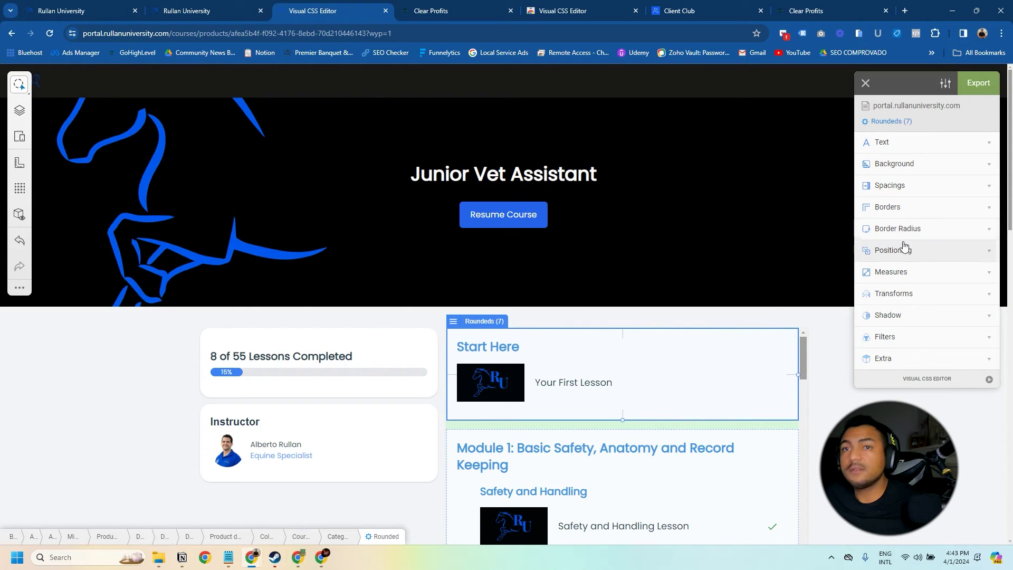
pyautogui.click(921, 229)
pyautogui.click(965, 210)
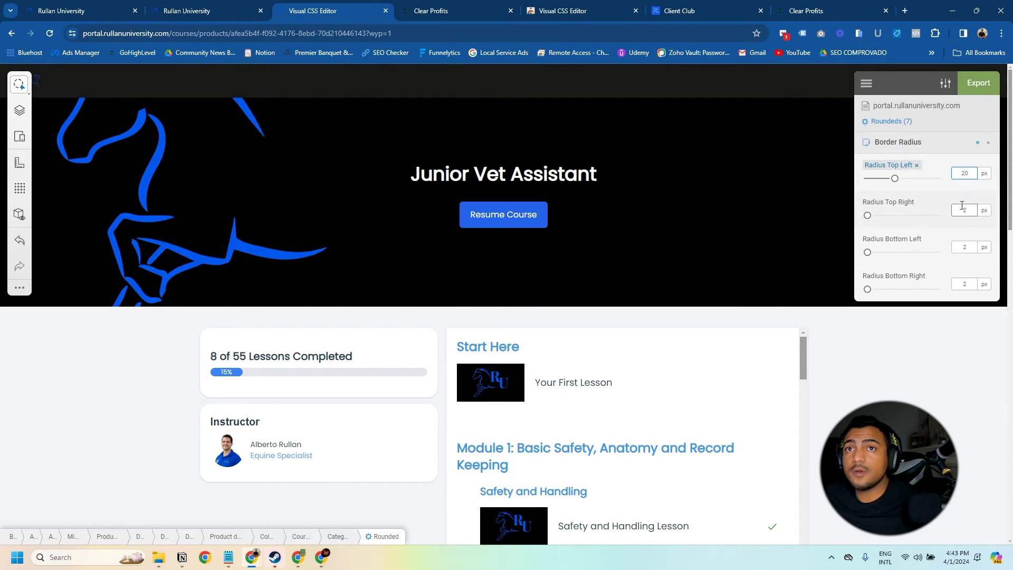
pyautogui.write('00')
pyautogui.click(965, 284)
pyautogui.write('0')
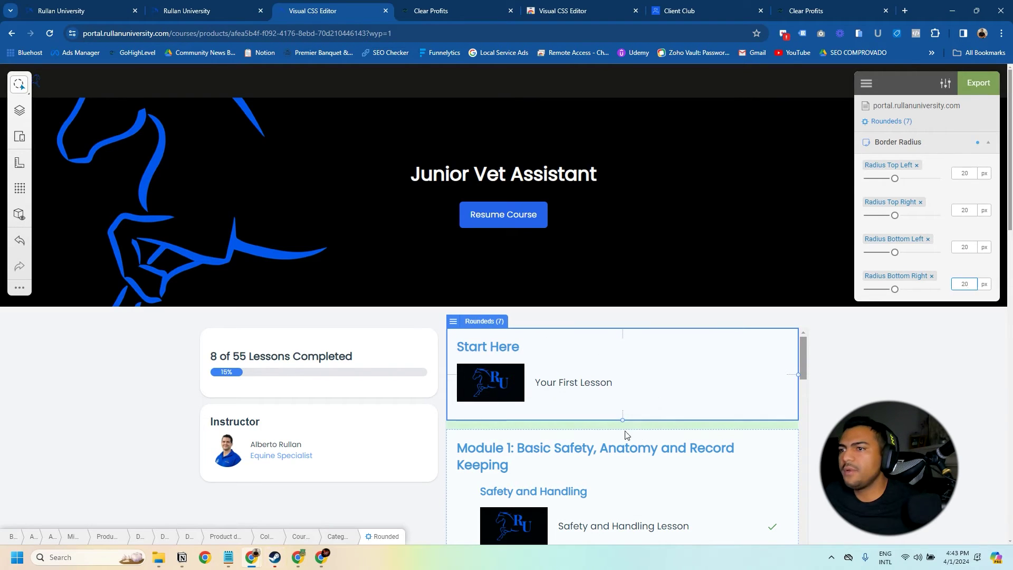
pyautogui.press('Escape')
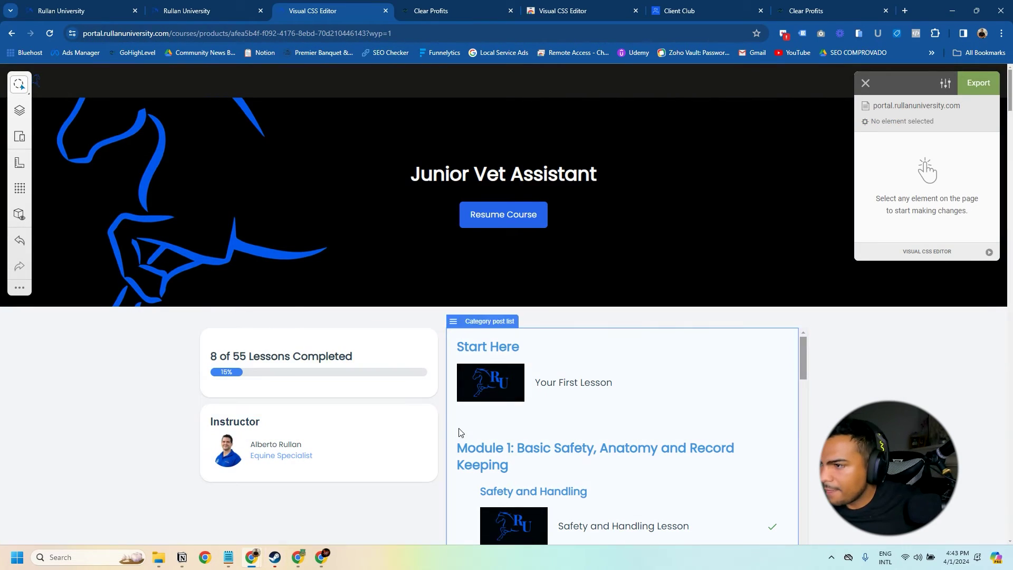
pyautogui.click(464, 445)
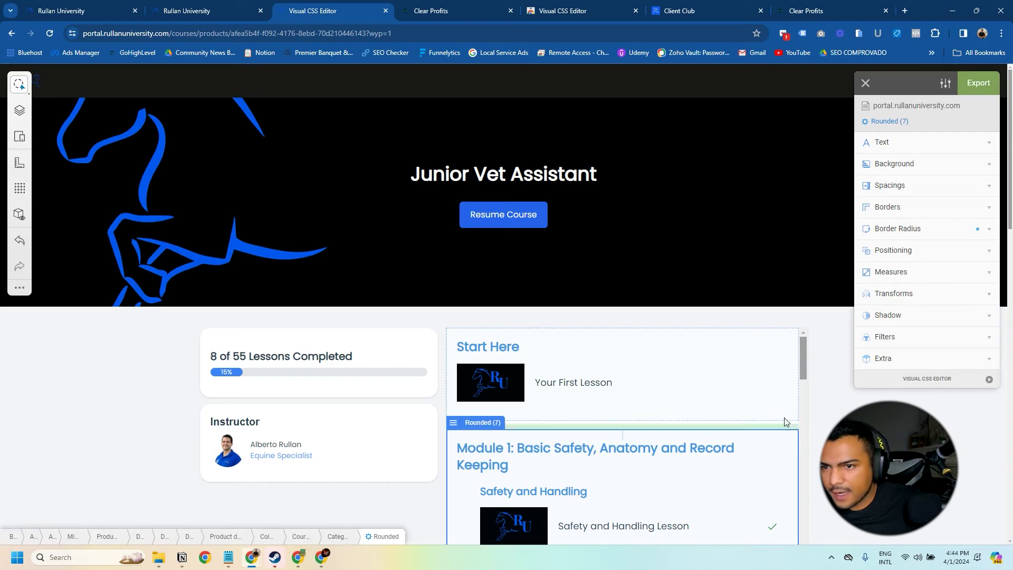
pyautogui.press('Escape')
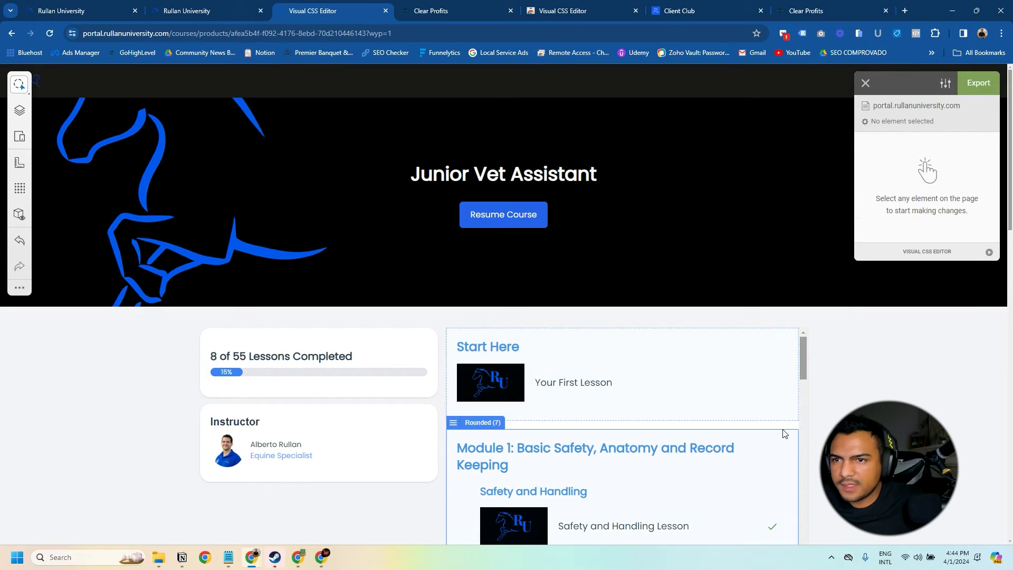
pyautogui.scroll(-3, 513, 433)
pyautogui.scroll(-10, 514, 433)
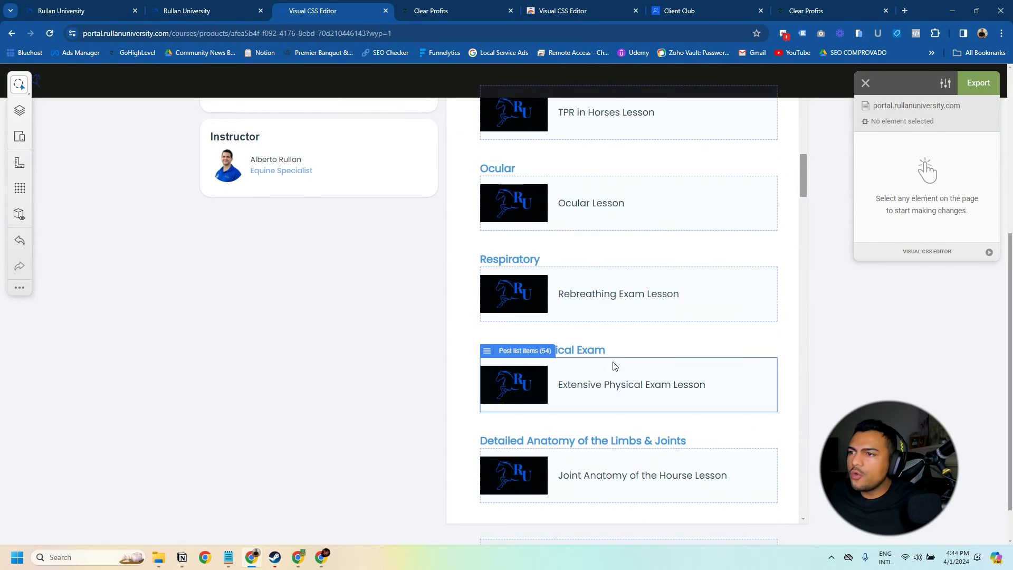
pyautogui.scroll(1, 536, 327)
pyautogui.scroll(15, 536, 327)
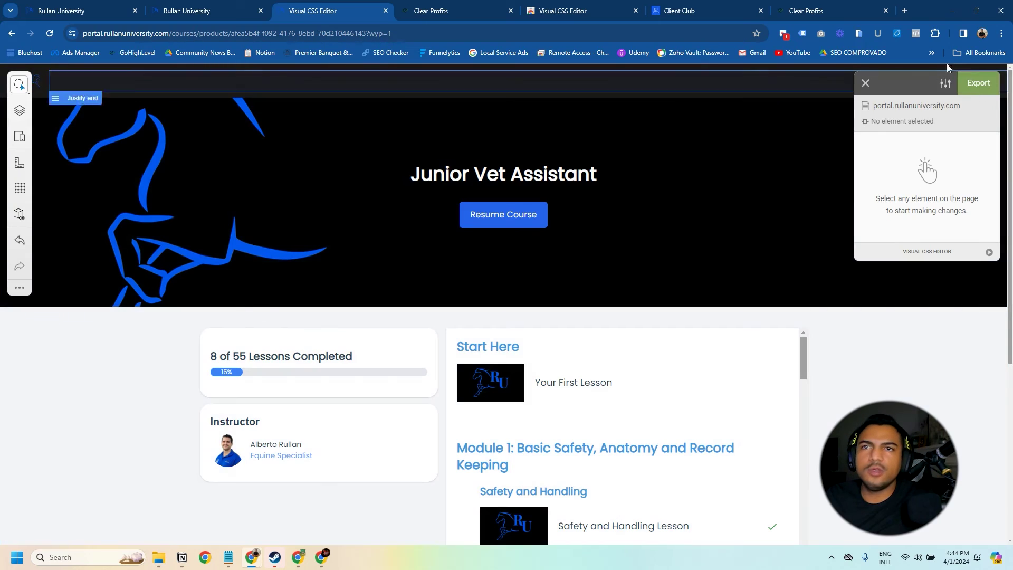
pyautogui.click(692, 387)
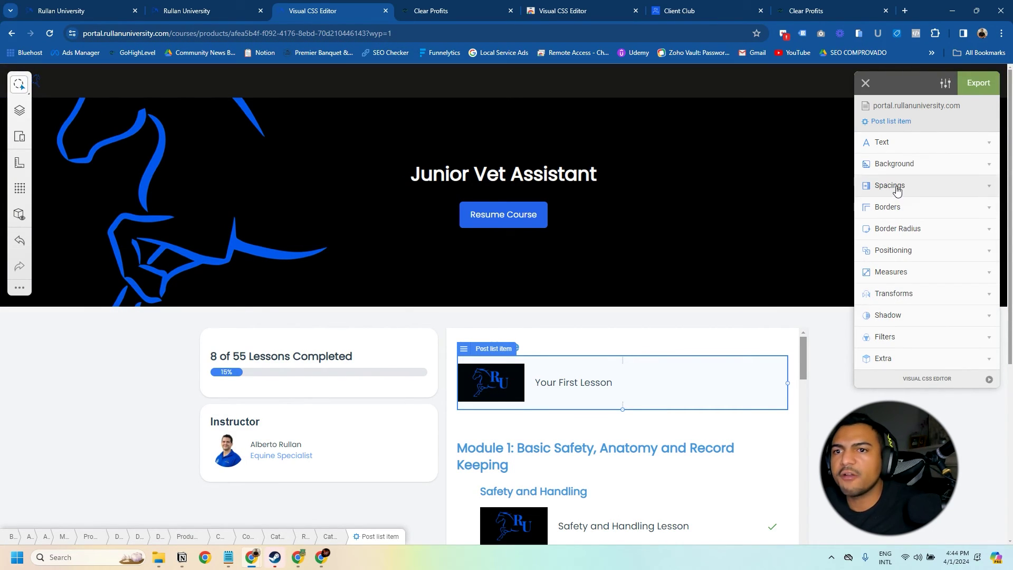
pyautogui.press('Escape')
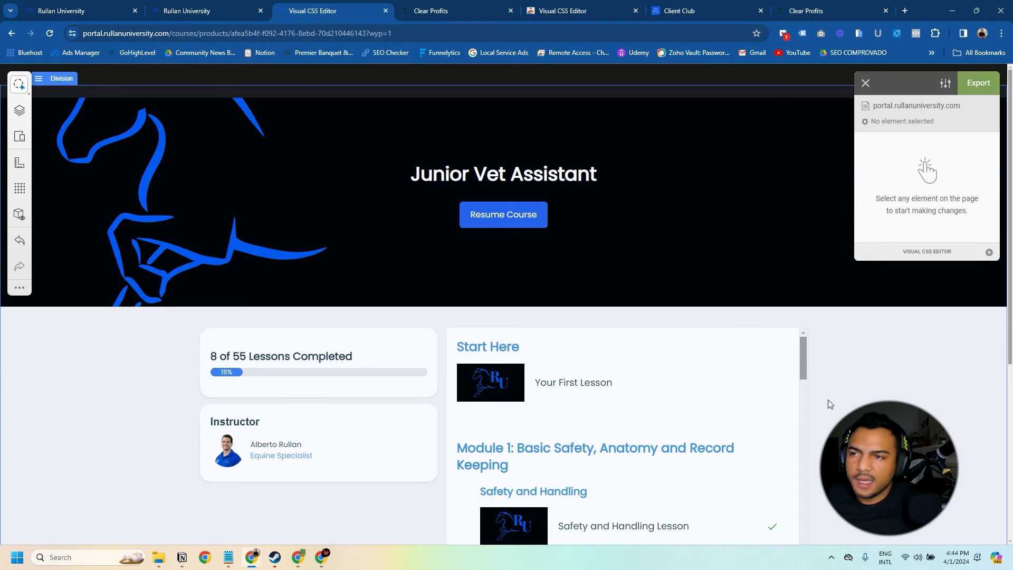